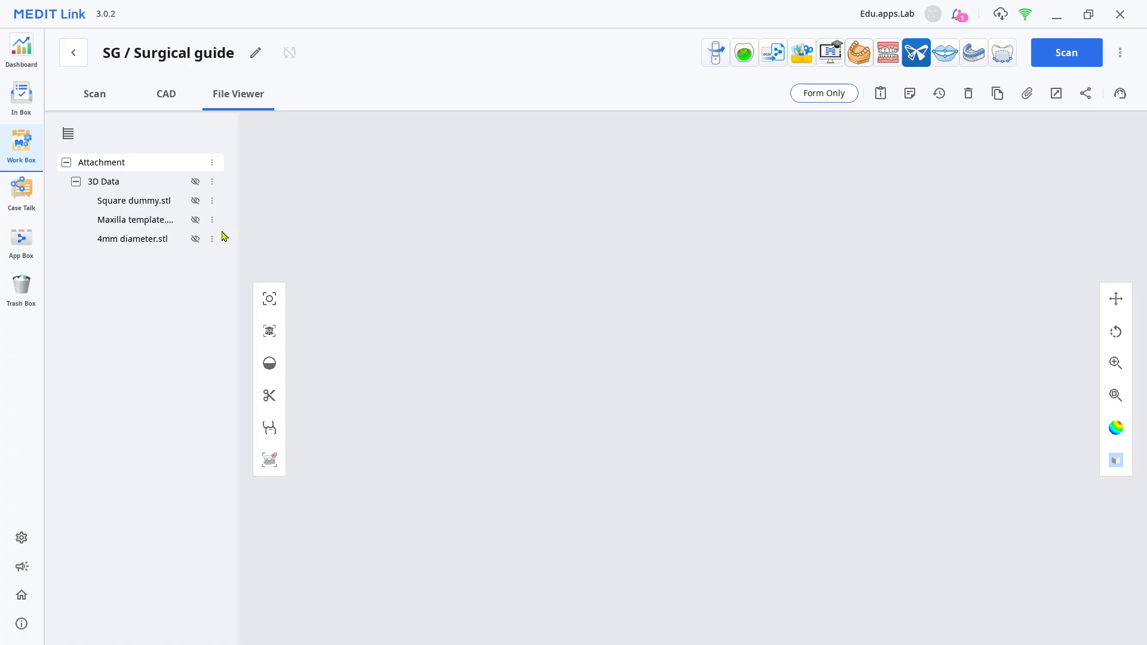
Step: Examine the maxilla template, the 4mm diameter cylinder and the square dummy one at a time in the 3D viewer
{"action": "left_click", "coordinate": [196, 220]}
{"action": "right_click_drag", "start_coordinate": [631, 351], "coordinate": [740, 430]}
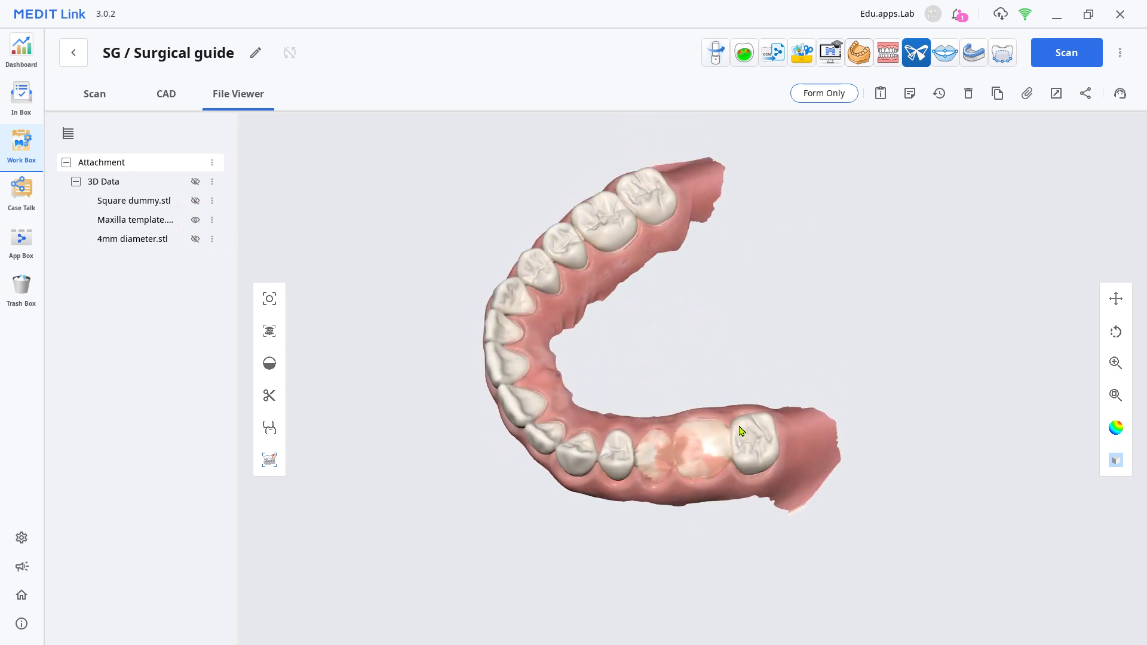
{"action": "left_click", "coordinate": [196, 220]}
{"action": "left_click", "coordinate": [196, 239]}
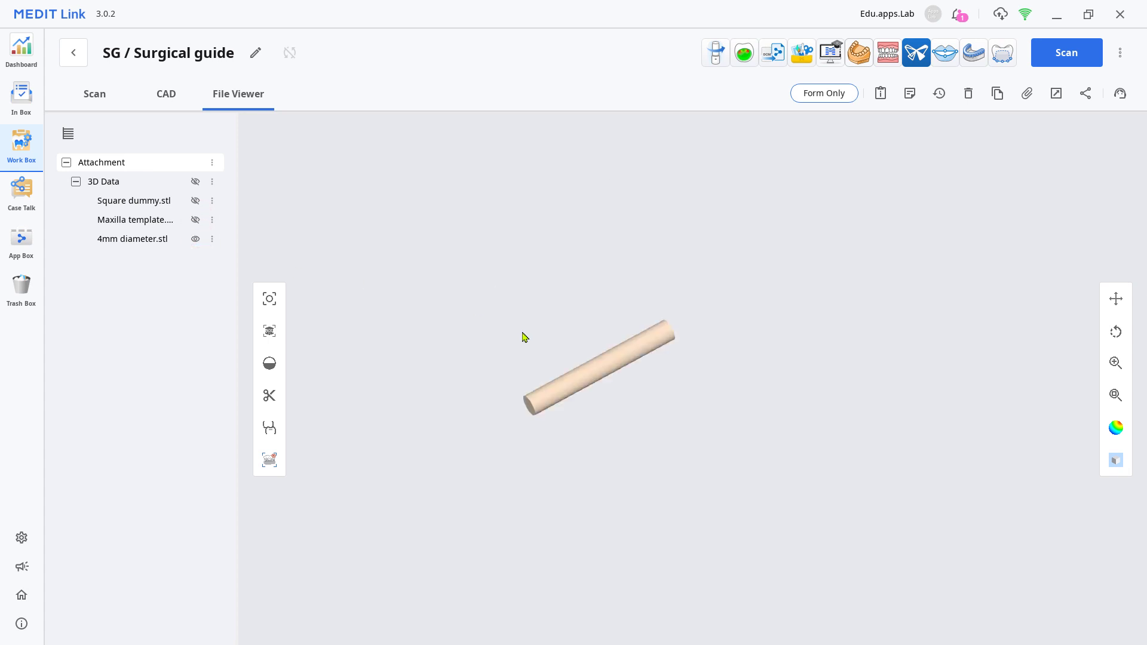
{"action": "right_click_drag", "start_coordinate": [522, 336], "coordinate": [361, 311]}
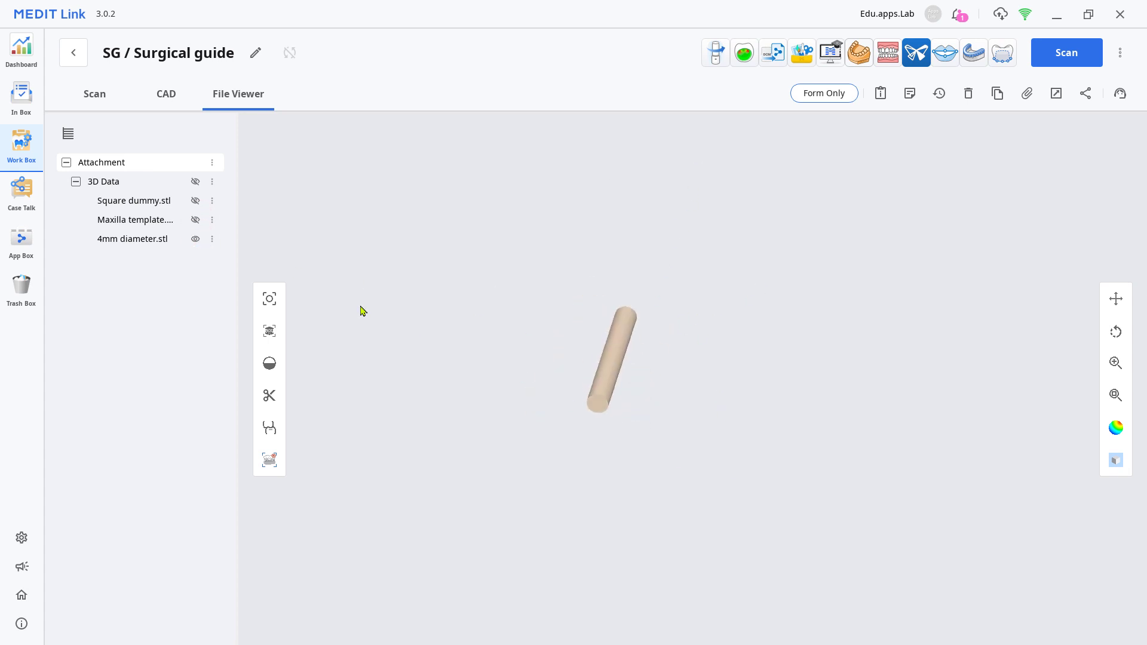
{"action": "left_click", "coordinate": [197, 240]}
{"action": "left_click", "coordinate": [196, 201]}
{"action": "right_click_drag", "start_coordinate": [576, 299], "coordinate": [673, 422]}
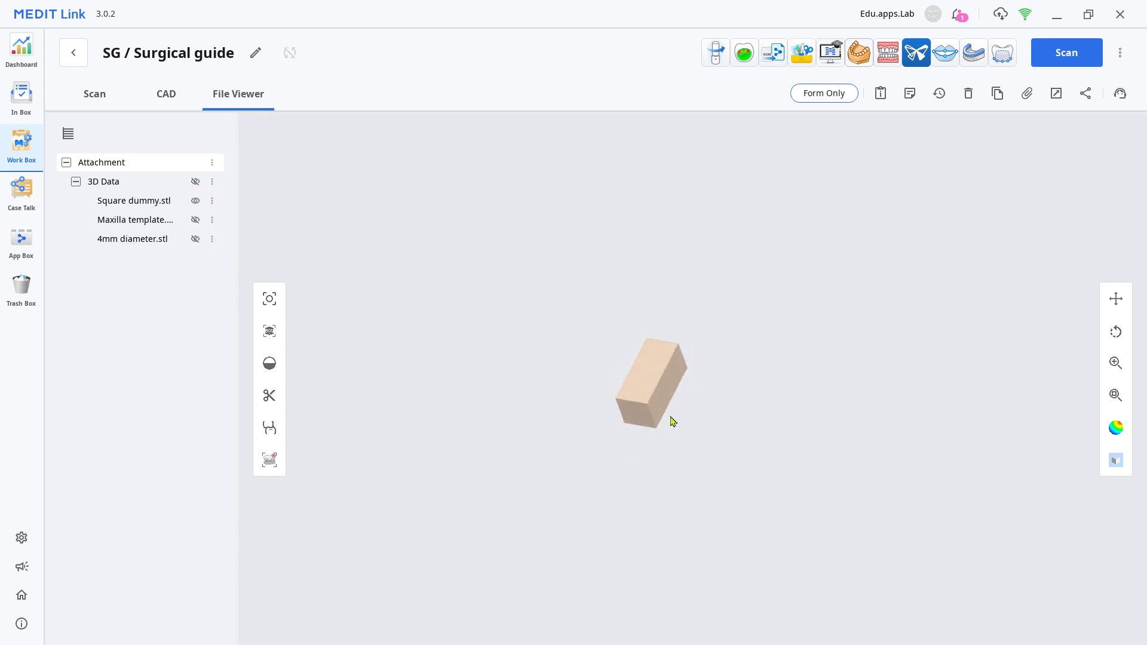
Step: Open Medit Splints for the case and assign Maxilla template.obj as the maxilla data
{"action": "left_click", "coordinate": [974, 53]}
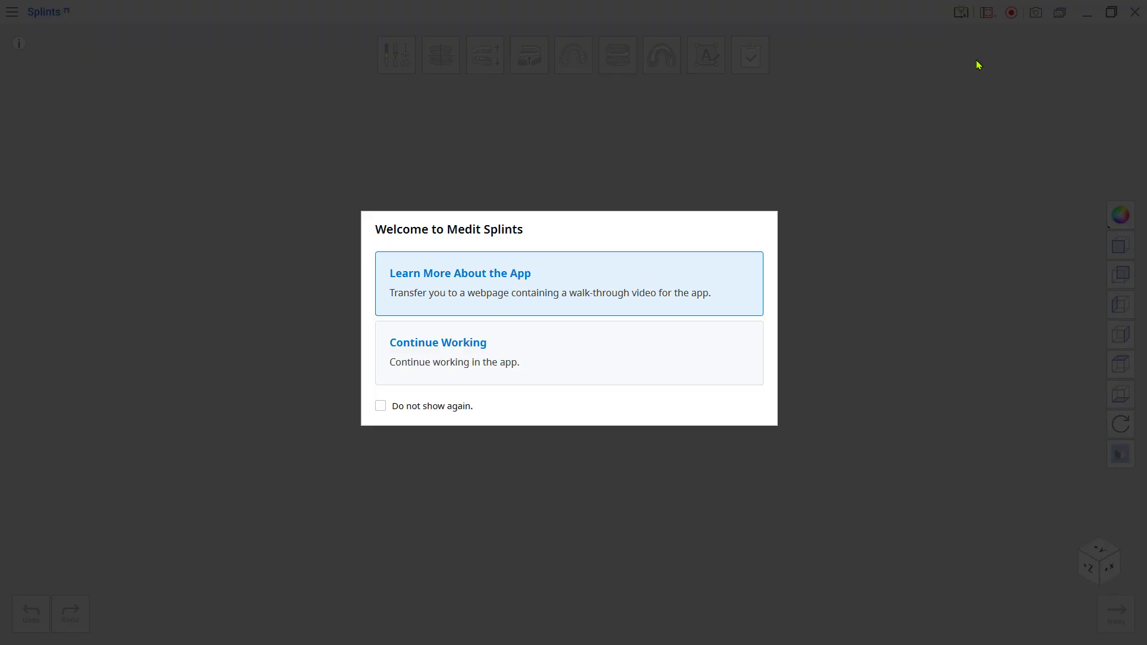
{"action": "left_click", "coordinate": [665, 343]}
{"action": "left_click", "coordinate": [696, 214]}
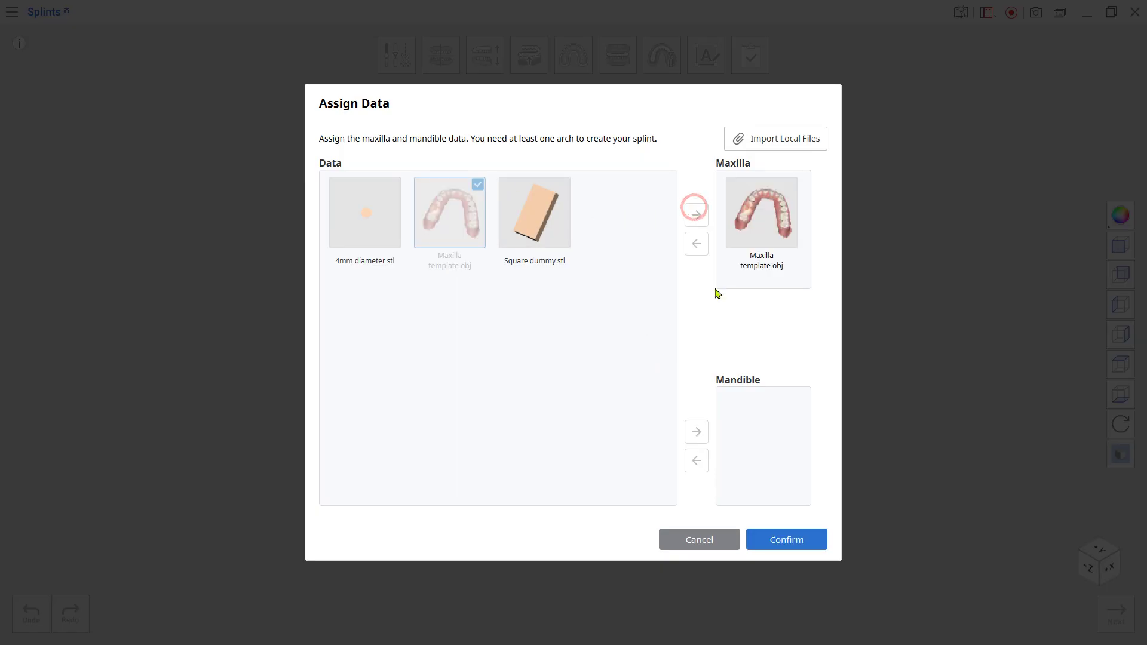
{"action": "left_click", "coordinate": [779, 541]}
{"action": "left_click", "coordinate": [725, 389]}
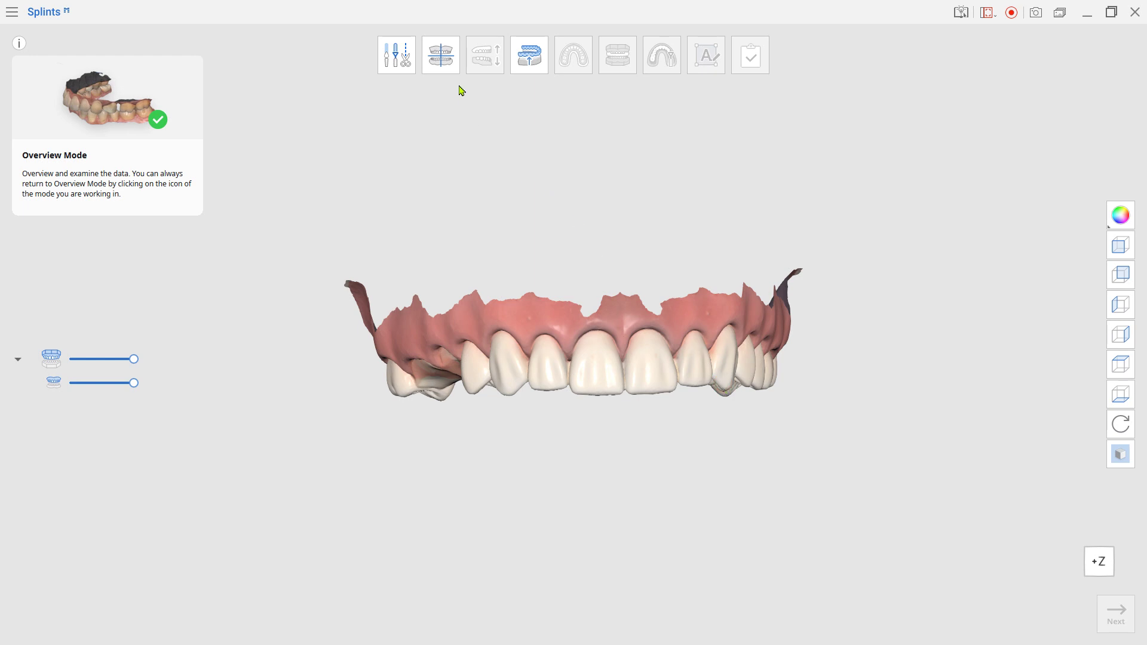
Step: Start the splint's inner surface and set its insertion direction to an occlusal viewpoint of the maxilla
{"action": "left_click", "coordinate": [450, 69]}
{"action": "left_click", "coordinate": [526, 66]}
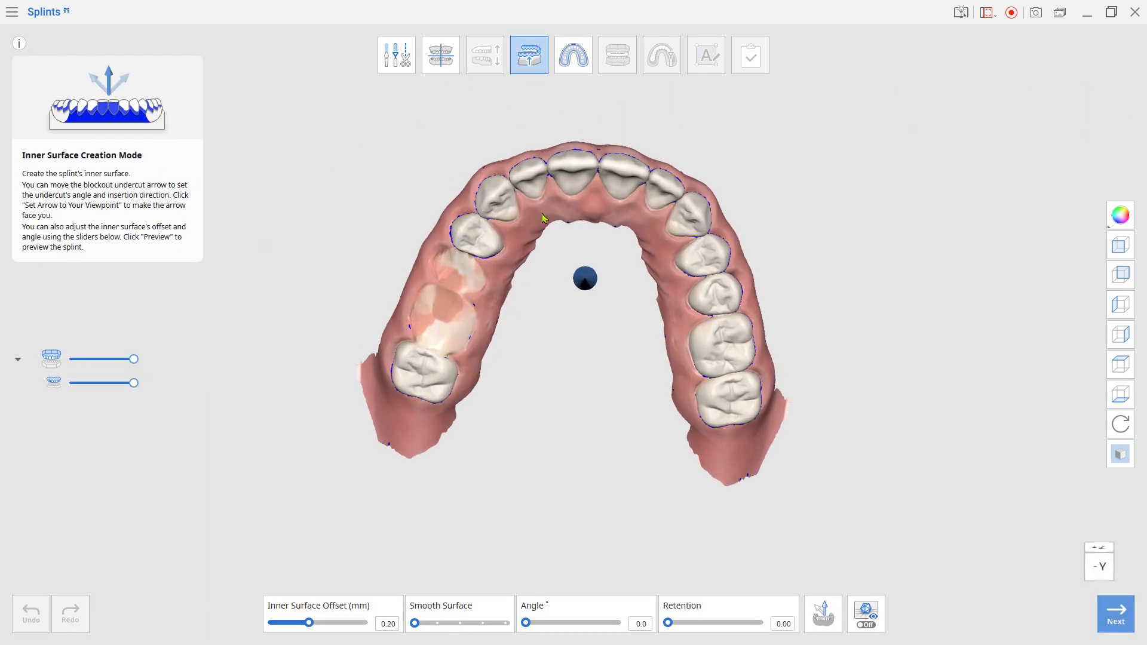
{"action": "right_click_drag", "start_coordinate": [543, 214], "coordinate": [643, 361]}
{"action": "mouse_move", "coordinate": [648, 424]}
{"action": "right_mouse_down"}
{"action": "mouse_move", "coordinate": [579, 295]}
{"action": "mouse_move", "coordinate": [638, 428]}
{"action": "right_mouse_up"}
{"action": "left_click", "coordinate": [823, 619]}
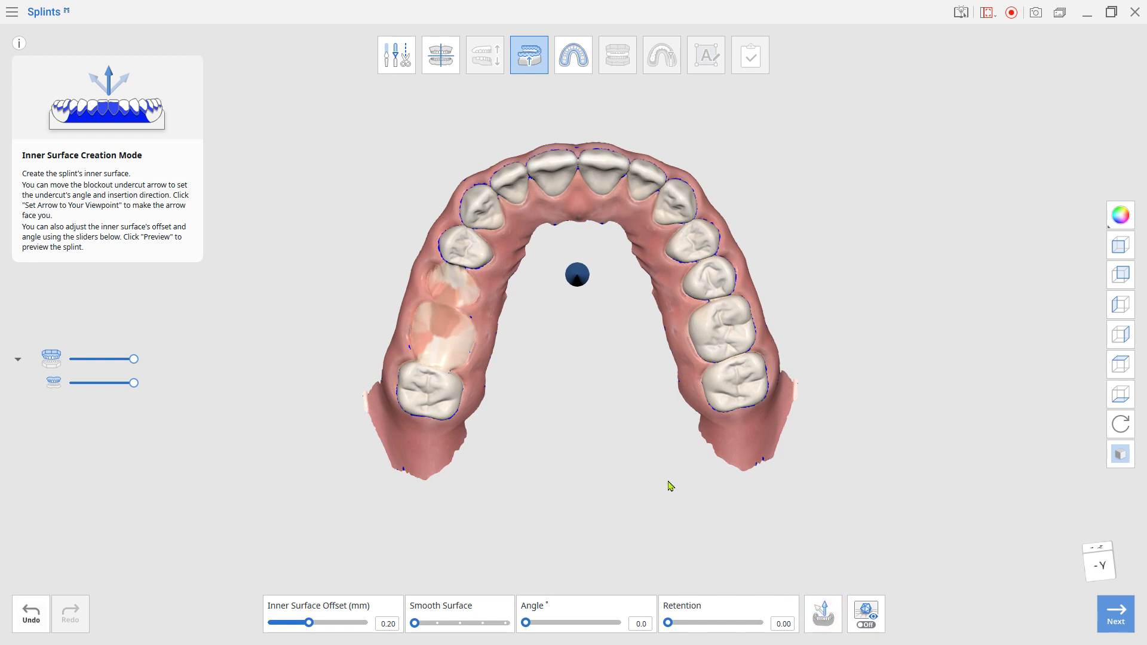
Step: Designate the splint's outline around the whole maxillary arch, covering the edentulous area, and check it from several sides
{"action": "left_click", "coordinate": [589, 67]}
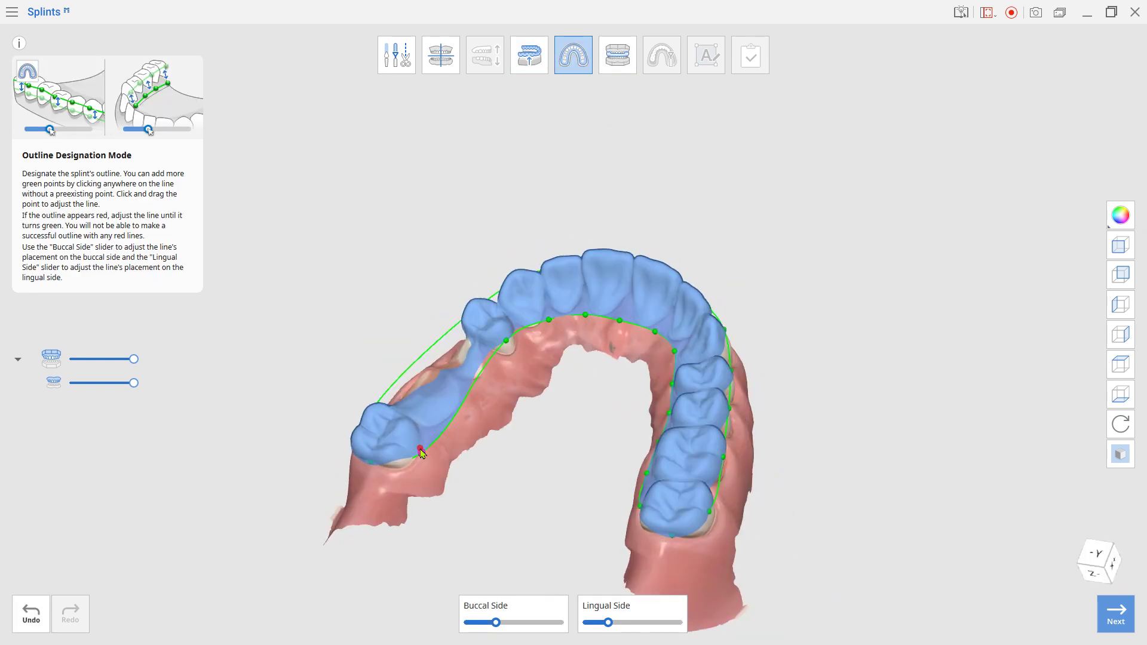
{"action": "right_click_drag", "start_coordinate": [422, 453], "coordinate": [902, 435]}
{"action": "right_click_drag", "start_coordinate": [733, 422], "coordinate": [525, 298]}
{"action": "right_click_drag", "start_coordinate": [611, 285], "coordinate": [658, 289]}
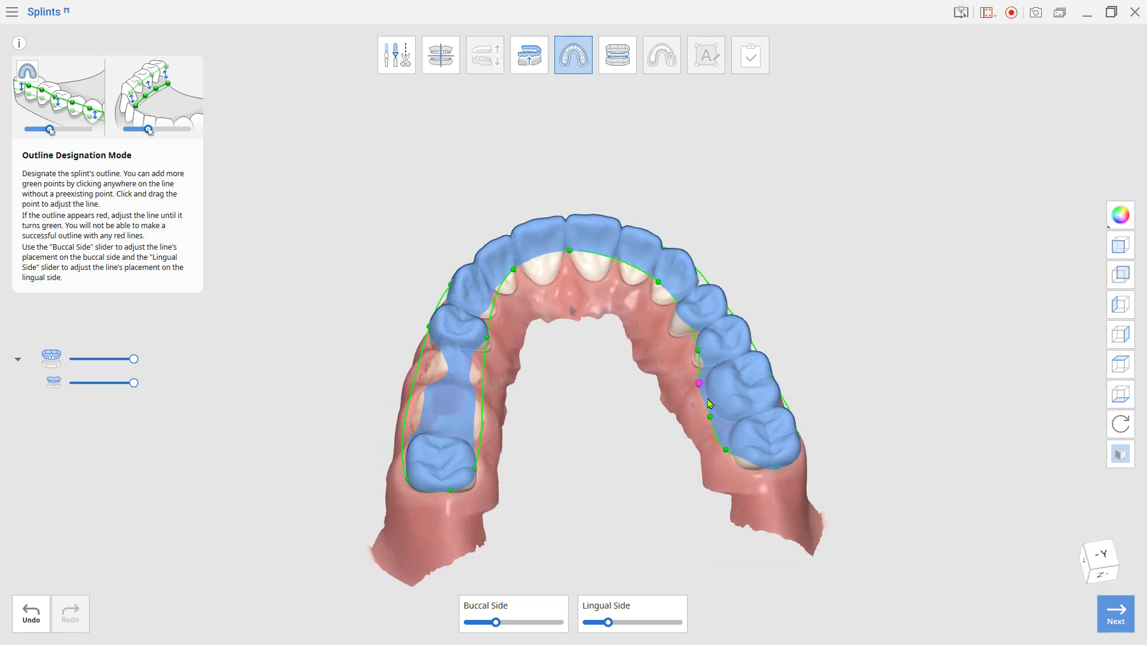
{"action": "right_click_drag", "start_coordinate": [710, 404], "coordinate": [382, 422]}
Step: Create the splint's outer surface with 3.24 mm thickness and maximum smoothing, and make it nearly transparent to check it over the teeth
{"action": "left_click", "coordinate": [618, 67]}
{"action": "left_click", "coordinate": [54, 382]}
{"action": "right_click_drag", "start_coordinate": [556, 454], "coordinate": [185, 374]}
{"action": "left_click_drag", "start_coordinate": [134, 405], "coordinate": [80, 404]}
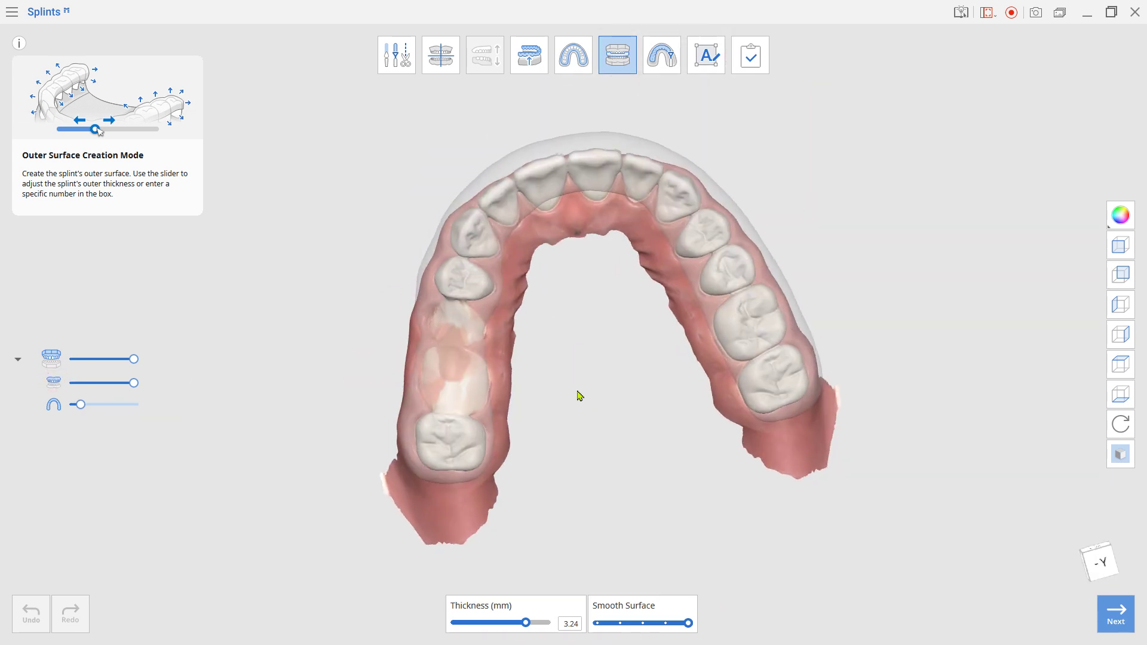
{"action": "right_click_drag", "start_coordinate": [577, 391], "coordinate": [638, 289]}
{"action": "right_click_drag", "start_coordinate": [638, 290], "coordinate": [590, 420]}
Step: Move the SG label from the posterior inner side to the front of the splint's surface
{"action": "left_click", "coordinate": [710, 70]}
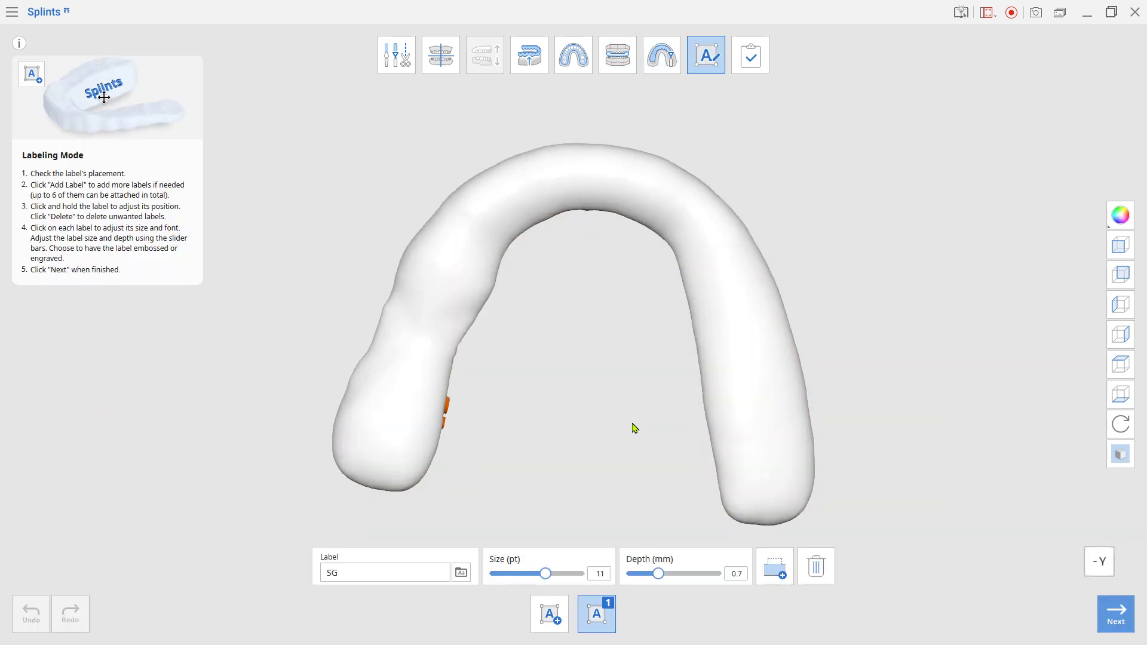
{"action": "right_click_drag", "start_coordinate": [635, 428], "coordinate": [484, 345]}
{"action": "right_click_drag", "start_coordinate": [462, 418], "coordinate": [482, 372]}
{"action": "left_click_drag", "start_coordinate": [483, 372], "coordinate": [651, 245]}
{"action": "right_click_drag", "start_coordinate": [650, 245], "coordinate": [618, 274]}
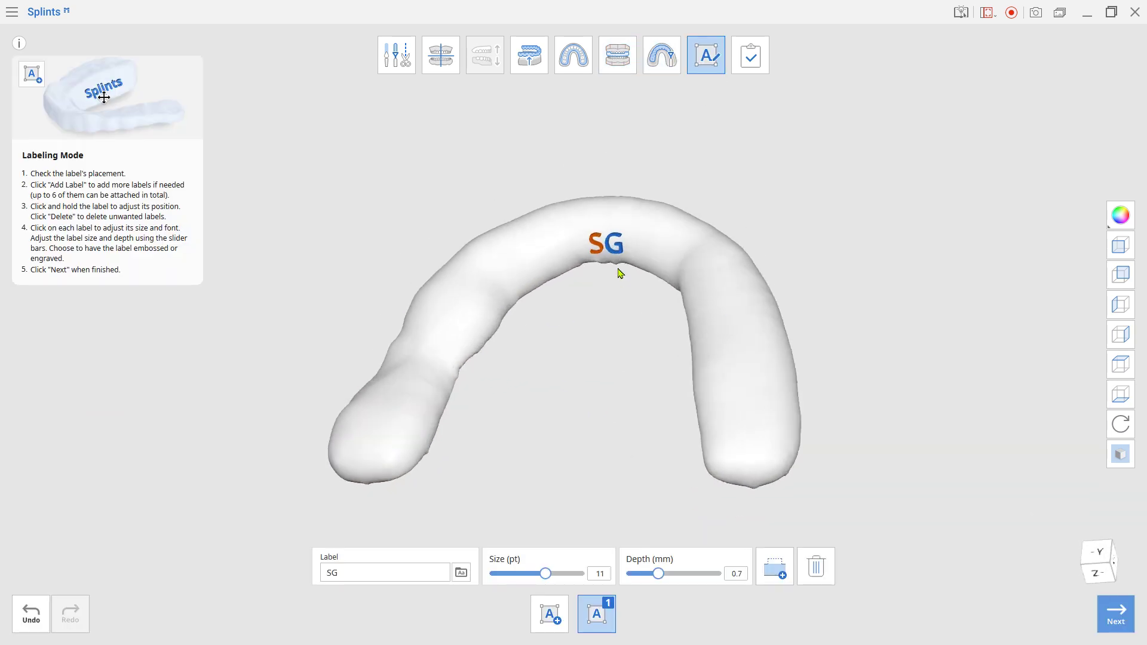
Step: Complete the splint design and save the project as SG
{"action": "left_click", "coordinate": [761, 72]}
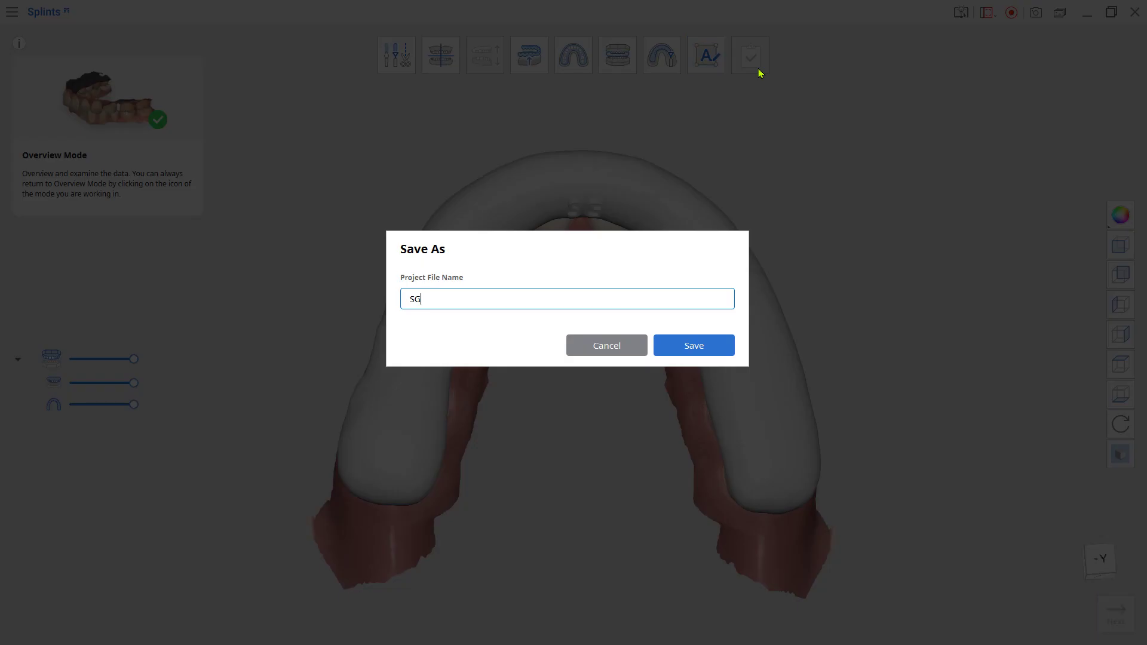
{"action": "left_click", "coordinate": [712, 347]}
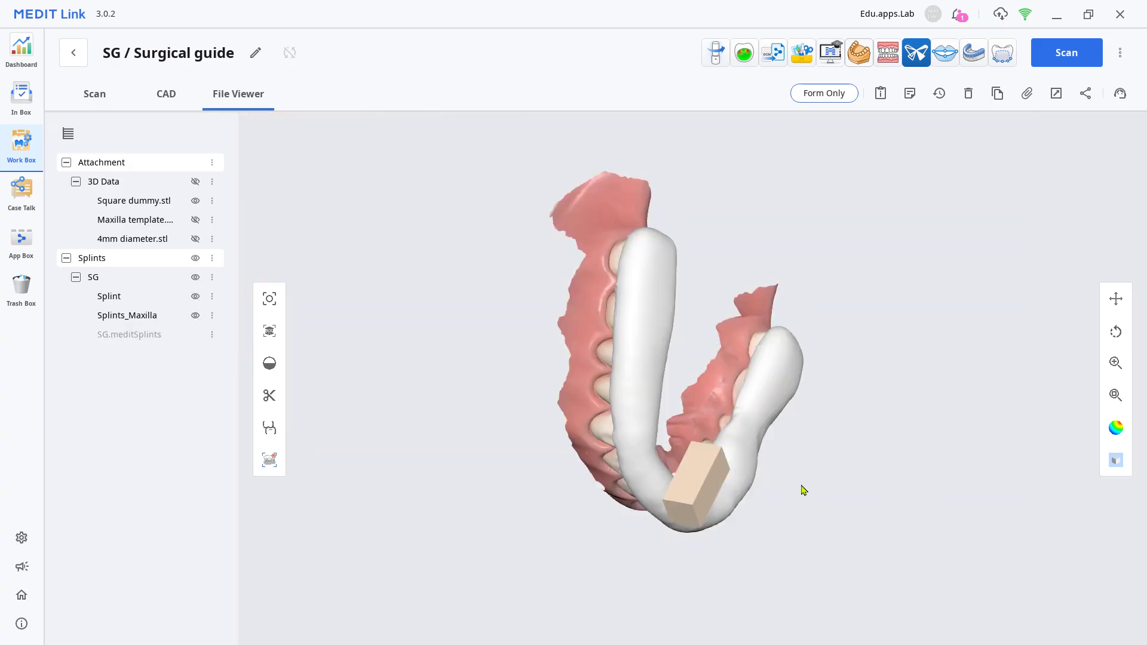
{"action": "right_click_drag", "start_coordinate": [804, 490], "coordinate": [796, 70]}
Step: Open Medit Design and import 4mm diameter, Splint, Splints_Maxilla and Square dummy from the SG case
{"action": "left_click", "coordinate": [796, 66]}
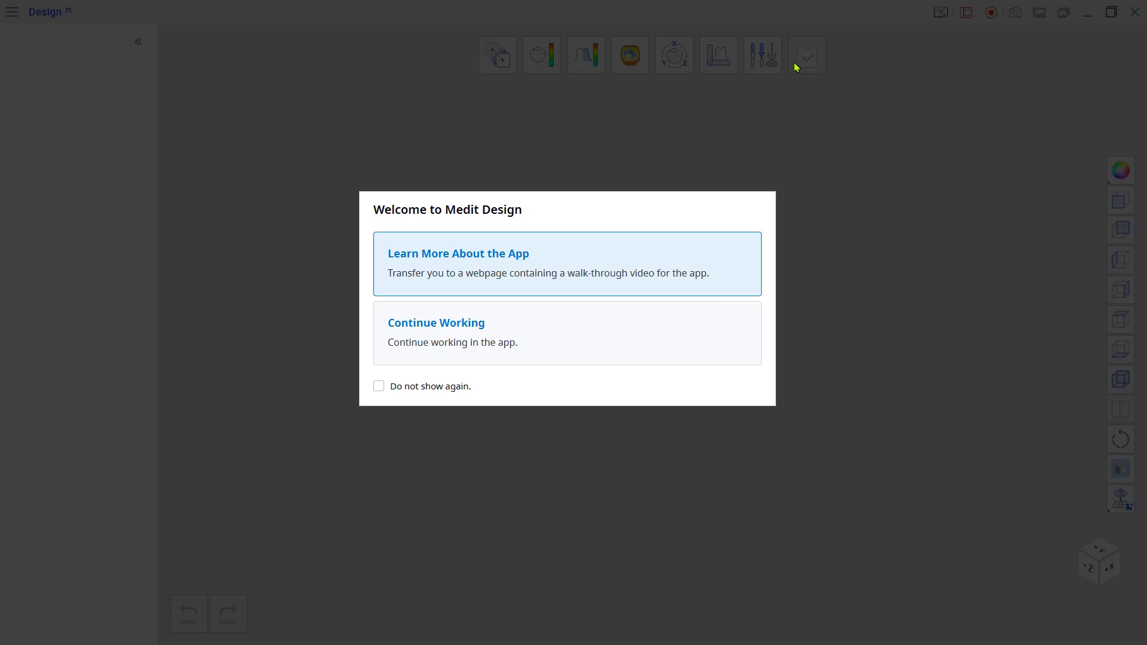
{"action": "left_click", "coordinate": [682, 325]}
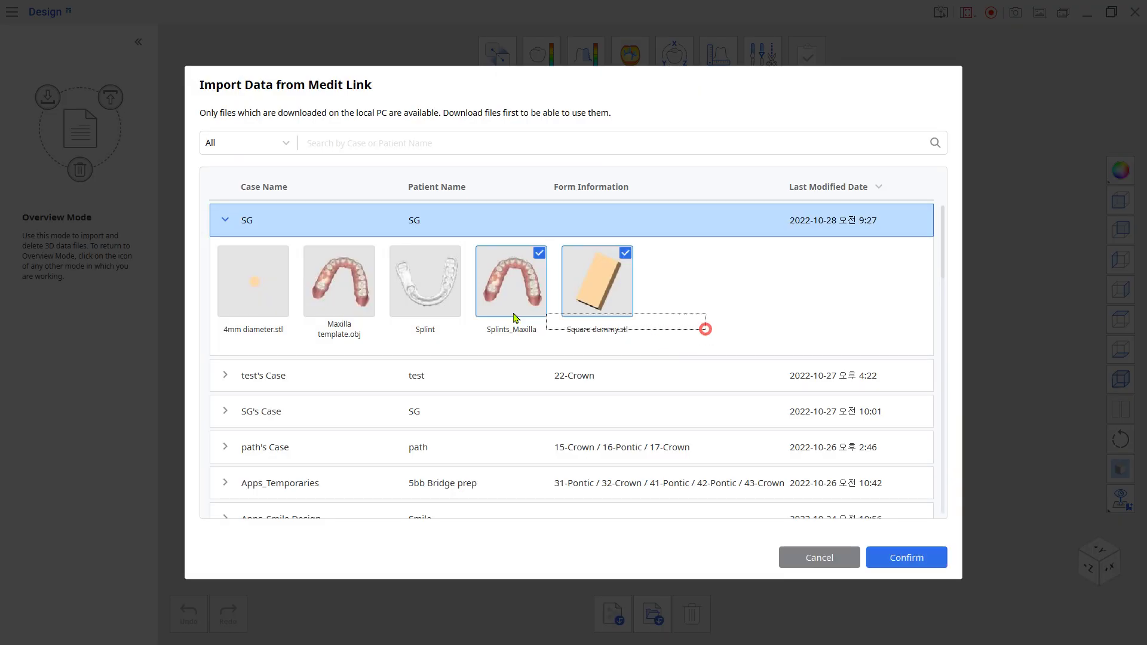
{"action": "left_click", "coordinate": [870, 561]}
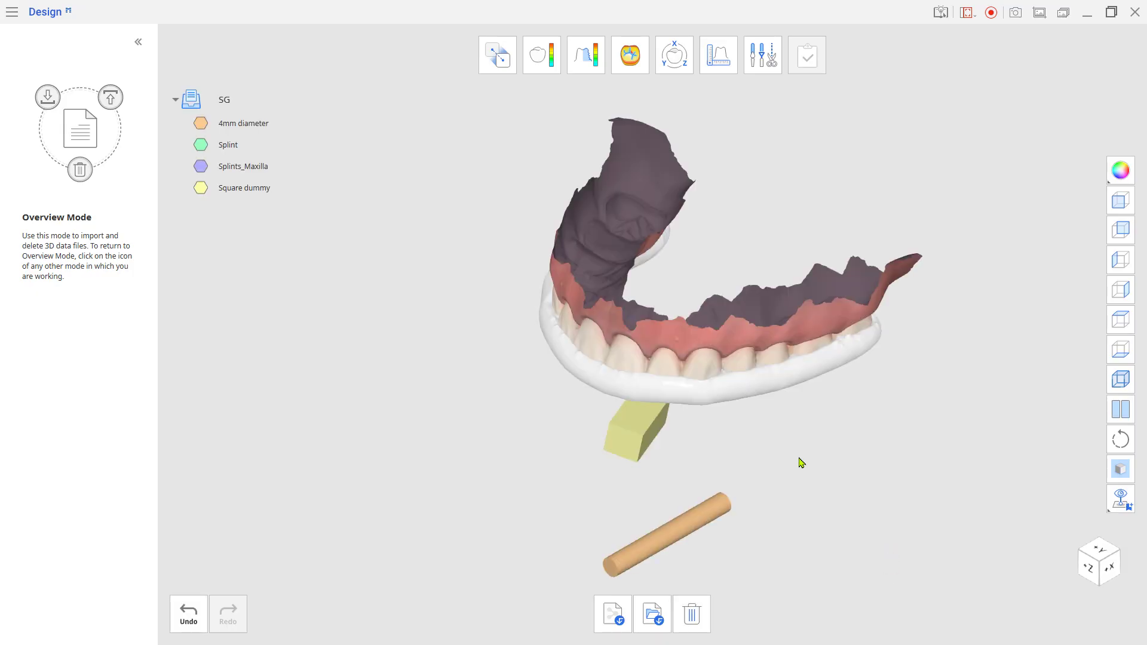
Step: Create three new data groups named cylinder, Block and Base
{"action": "right_click", "coordinate": [290, 107]}
{"action": "left_click", "coordinate": [321, 175]}
{"action": "type", "text": "cylind"}
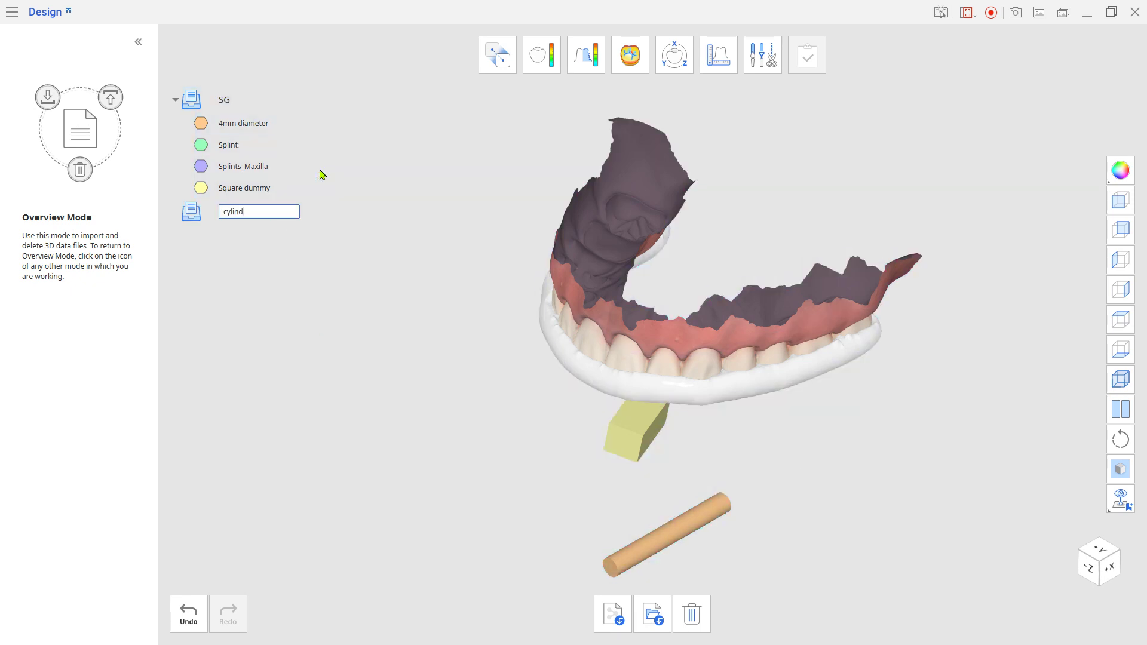
{"action": "type", "text": "er"}
{"action": "key", "text": "Return"}
{"action": "right_click", "coordinate": [284, 214]}
{"action": "left_click", "coordinate": [329, 275]}
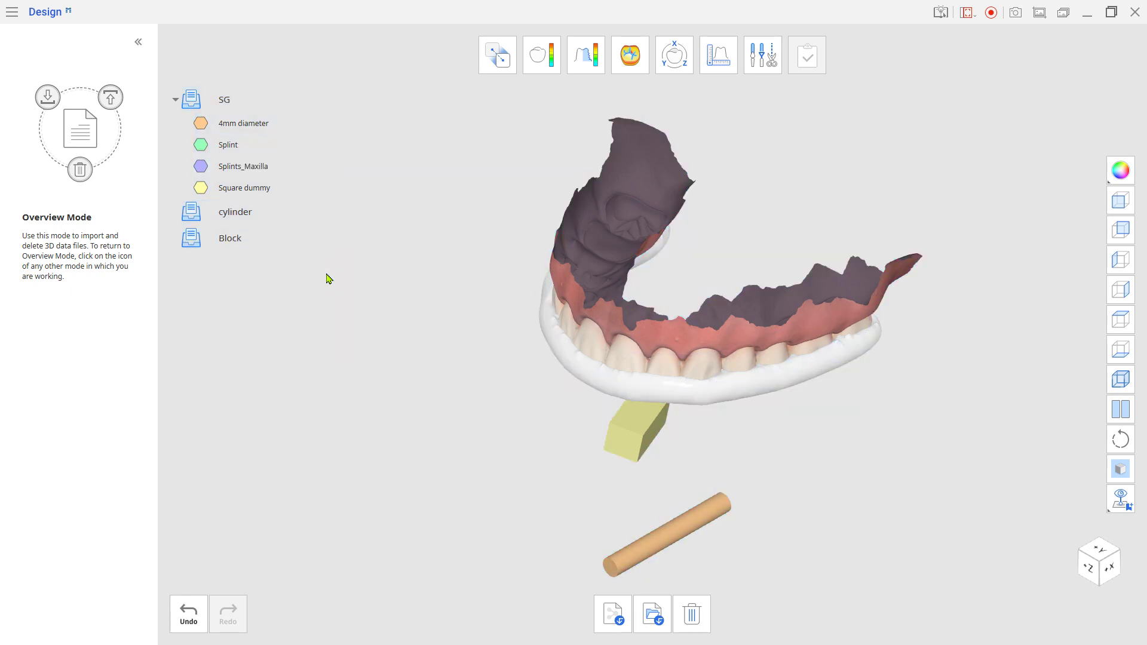
{"action": "right_click", "coordinate": [284, 240]}
{"action": "left_click", "coordinate": [326, 300]}
{"action": "type", "text": "Base"}
Step: Move 4mm diameter to the cylinder group, Splints_Maxilla to the Base group and Square dummy to the Block group
{"action": "right_click", "coordinate": [286, 124]}
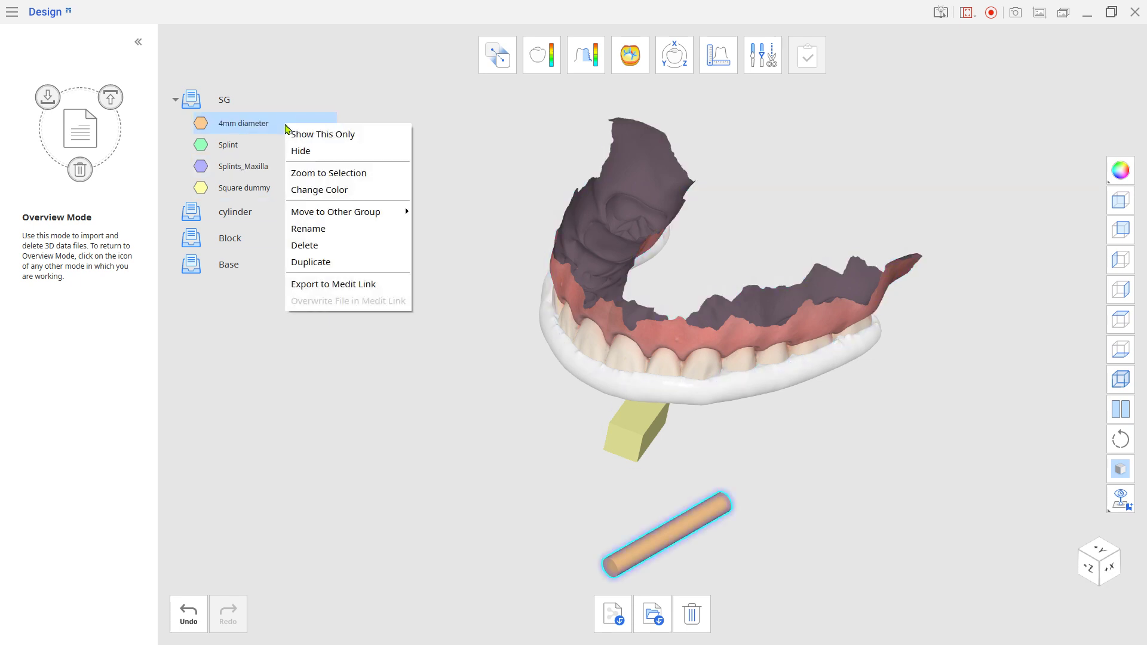
{"action": "mouse_move", "coordinate": [359, 213]}
{"action": "left_click", "coordinate": [428, 212]}
{"action": "right_click", "coordinate": [288, 152]}
{"action": "mouse_move", "coordinate": [382, 242]}
{"action": "left_click", "coordinate": [429, 275]}
{"action": "right_click", "coordinate": [288, 145]}
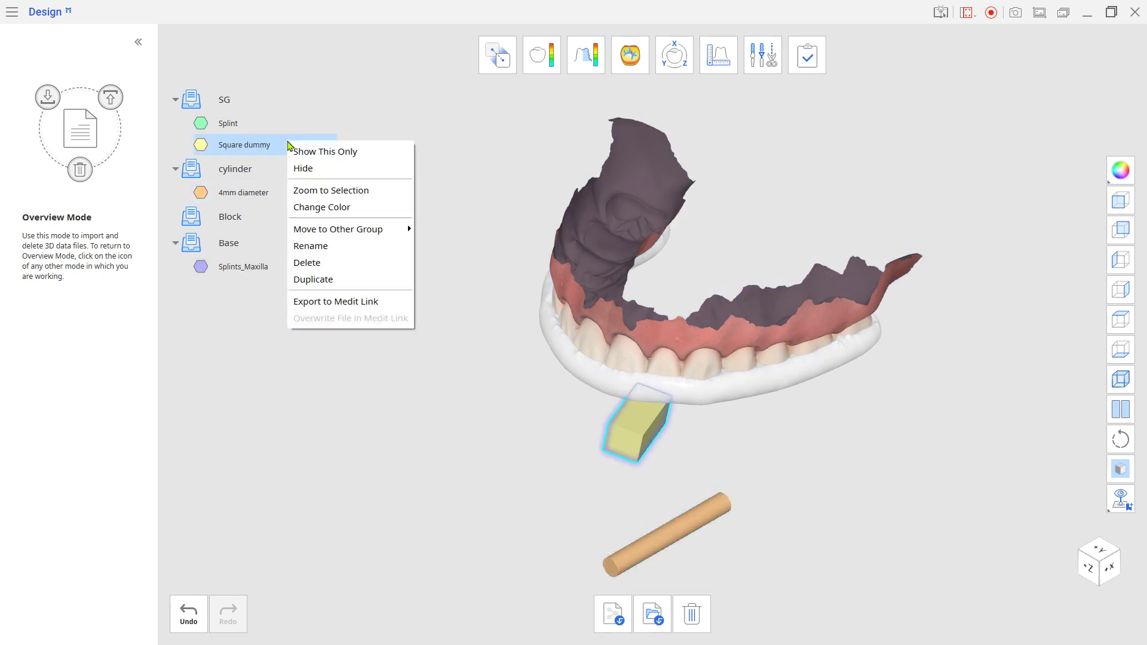
{"action": "left_click", "coordinate": [441, 249]}
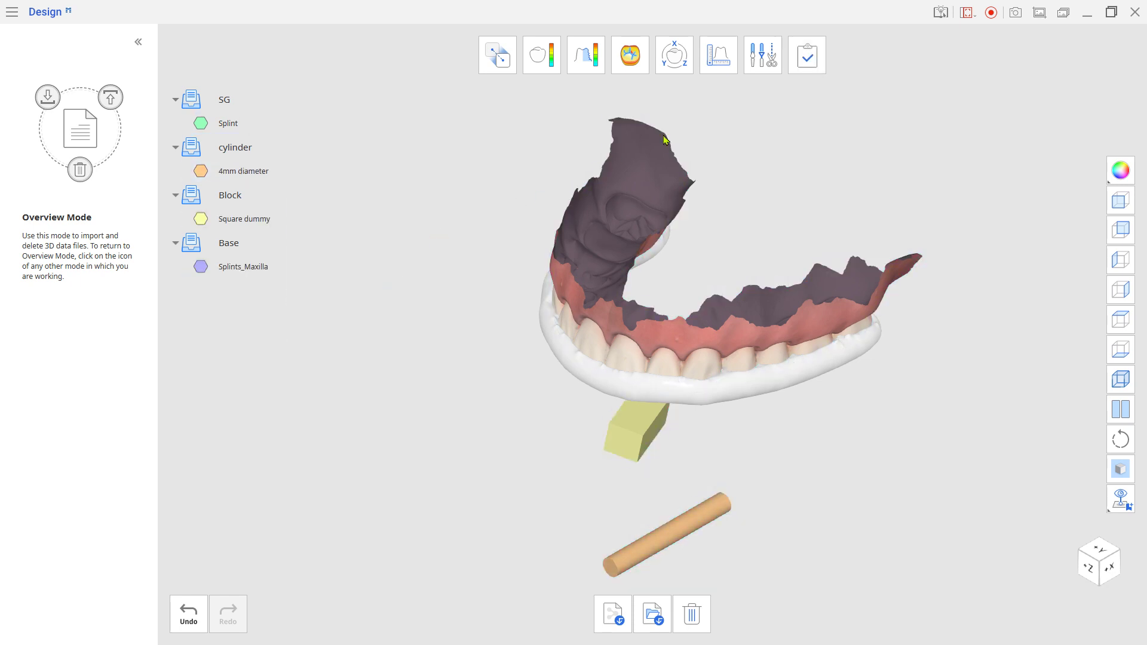
Step: Enter the editing mode and hide the SG, cylinder and Base groups, leaving only the Block group displayed
{"action": "left_click", "coordinate": [757, 71]}
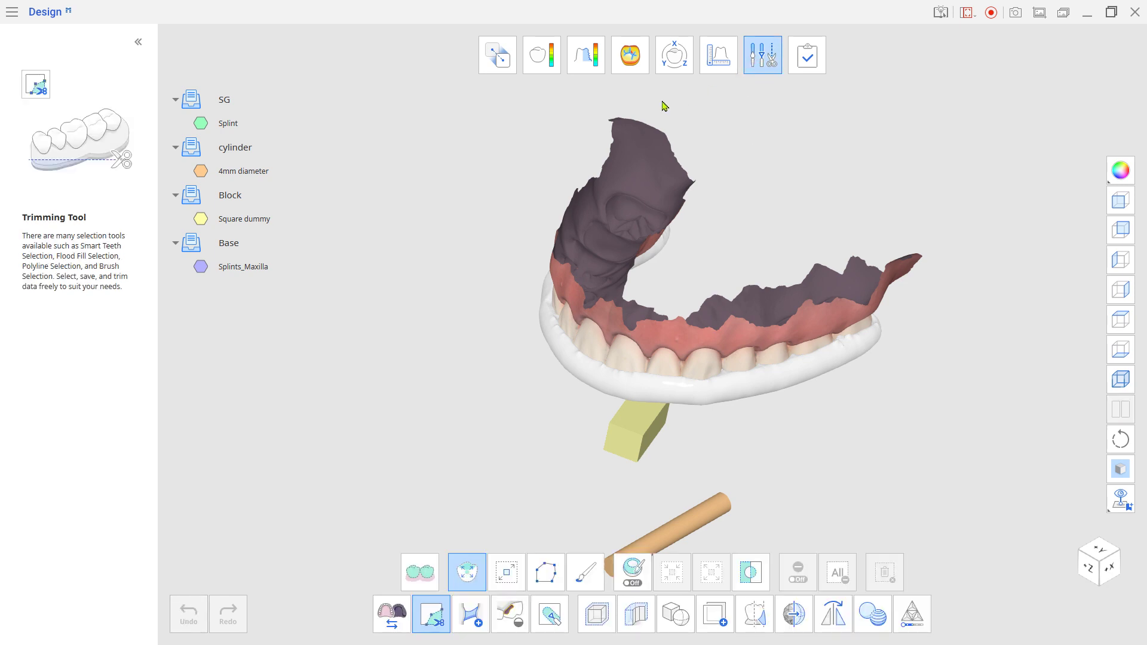
{"action": "left_click", "coordinate": [191, 99]}
{"action": "left_click", "coordinate": [192, 147]}
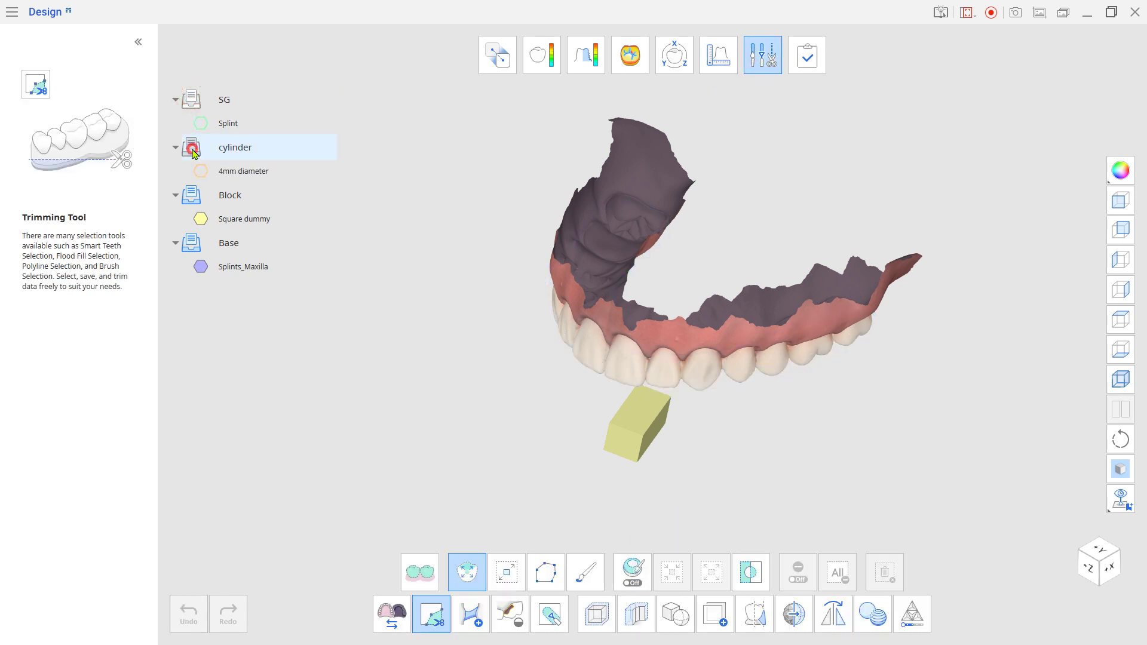
{"action": "left_click", "coordinate": [191, 243]}
{"action": "middle_click_drag", "start_coordinate": [704, 495], "coordinate": [706, 411]}
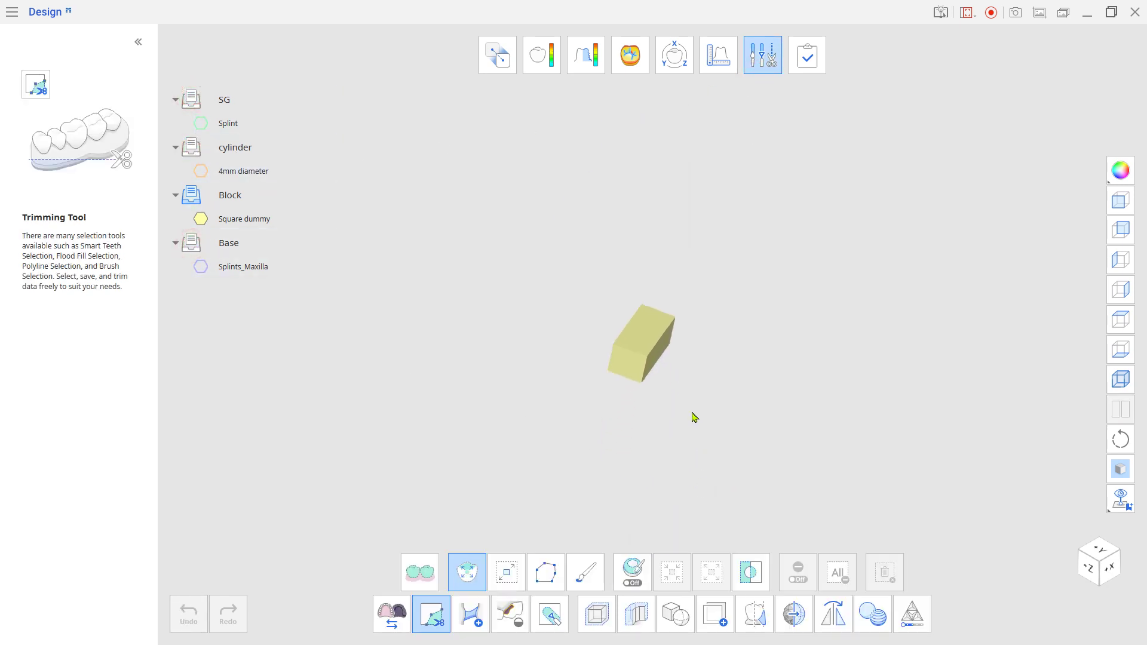
Step: Duplicate the entire square dummy block three times
{"action": "left_click", "coordinate": [709, 624]}
{"action": "left_click", "coordinate": [634, 364]}
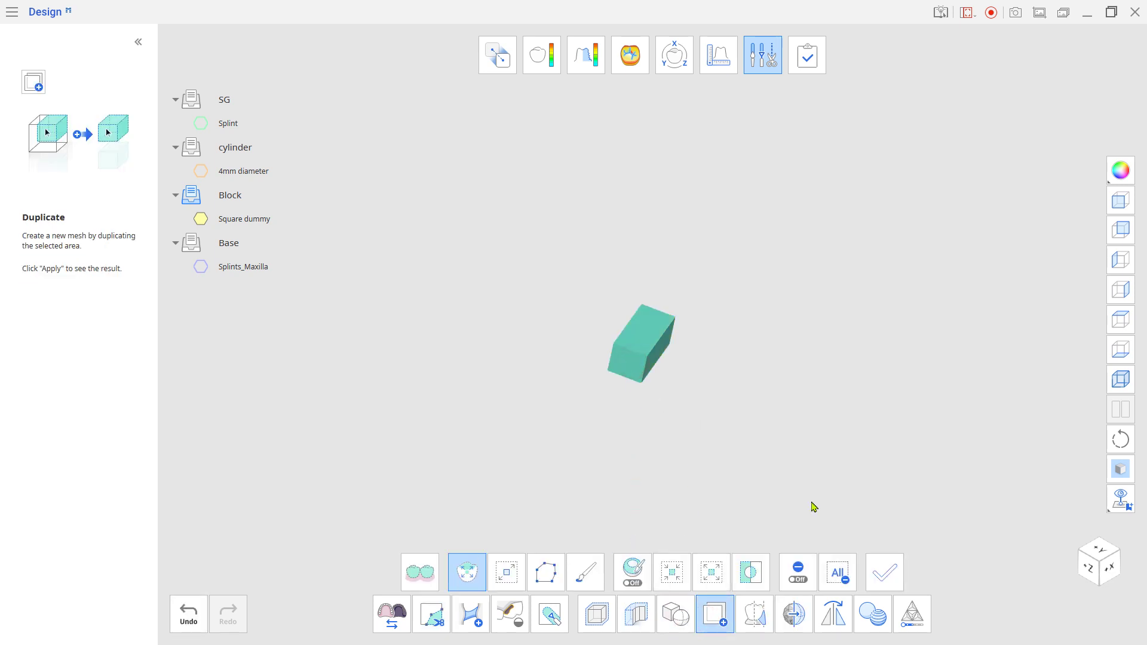
{"action": "left_click", "coordinate": [890, 576]}
{"action": "left_click", "coordinate": [890, 576]}
{"action": "left_click", "coordinate": [890, 576]}
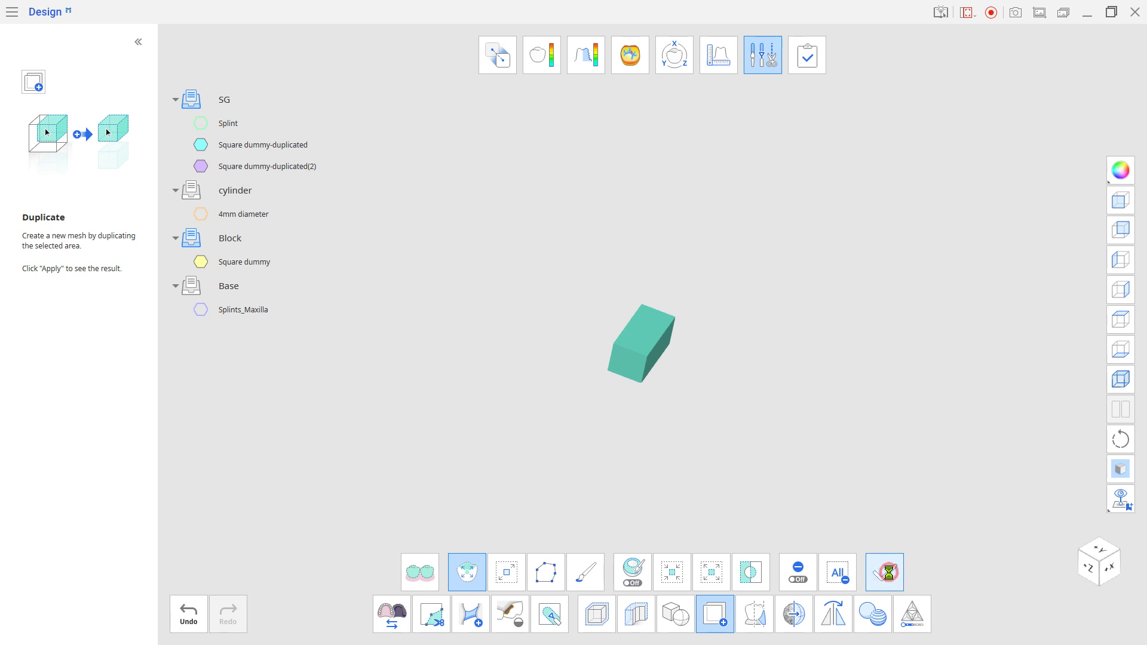
Step: Move all three square dummy duplicates from the SG group to the Block group
{"action": "right_click", "coordinate": [291, 145]}
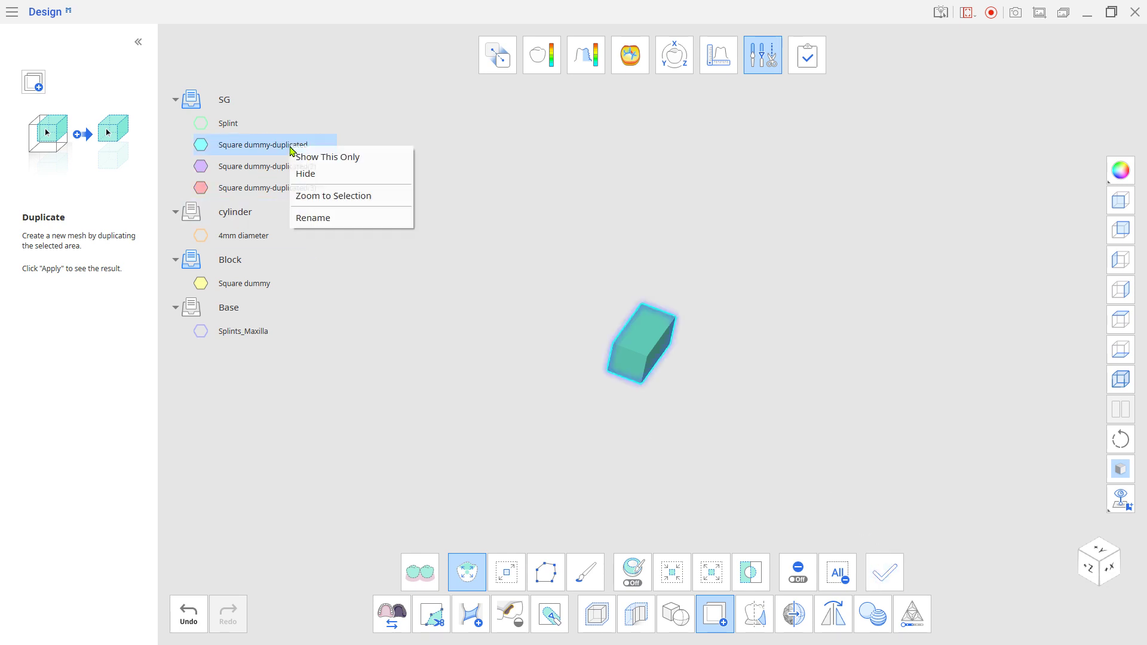
{"action": "left_click", "coordinate": [771, 62]}
{"action": "right_click", "coordinate": [298, 145]}
{"action": "mouse_move", "coordinate": [346, 233]}
{"action": "left_click", "coordinate": [478, 252]}
{"action": "right_click", "coordinate": [300, 151]}
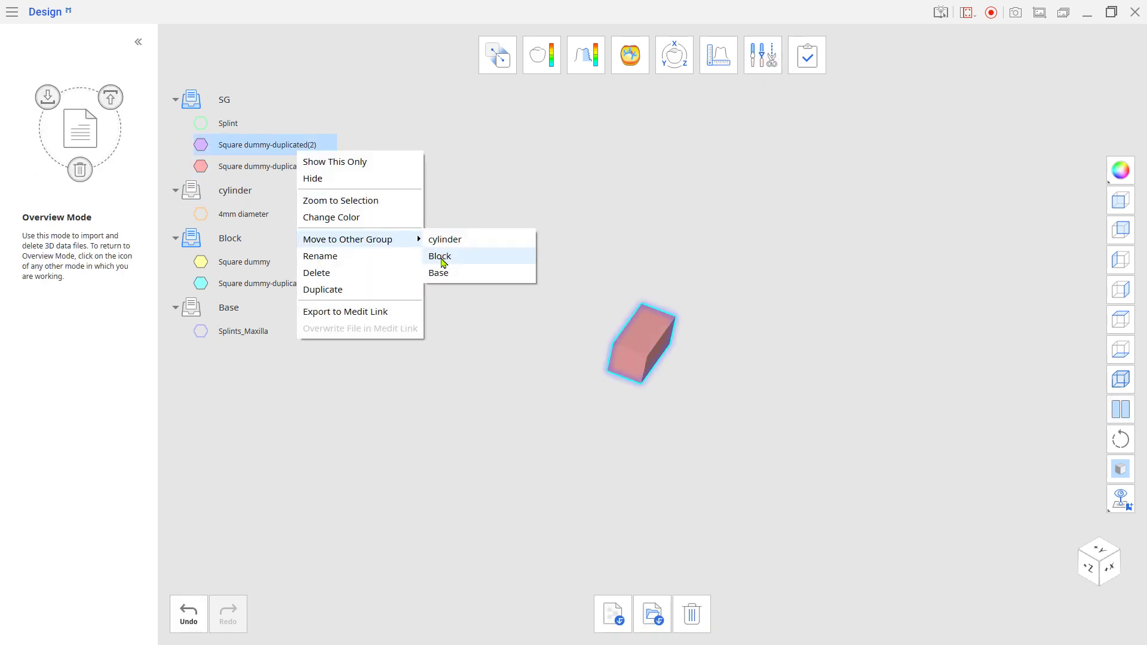
{"action": "left_click", "coordinate": [438, 256]}
{"action": "right_click", "coordinate": [292, 147]}
{"action": "left_click", "coordinate": [438, 248]}
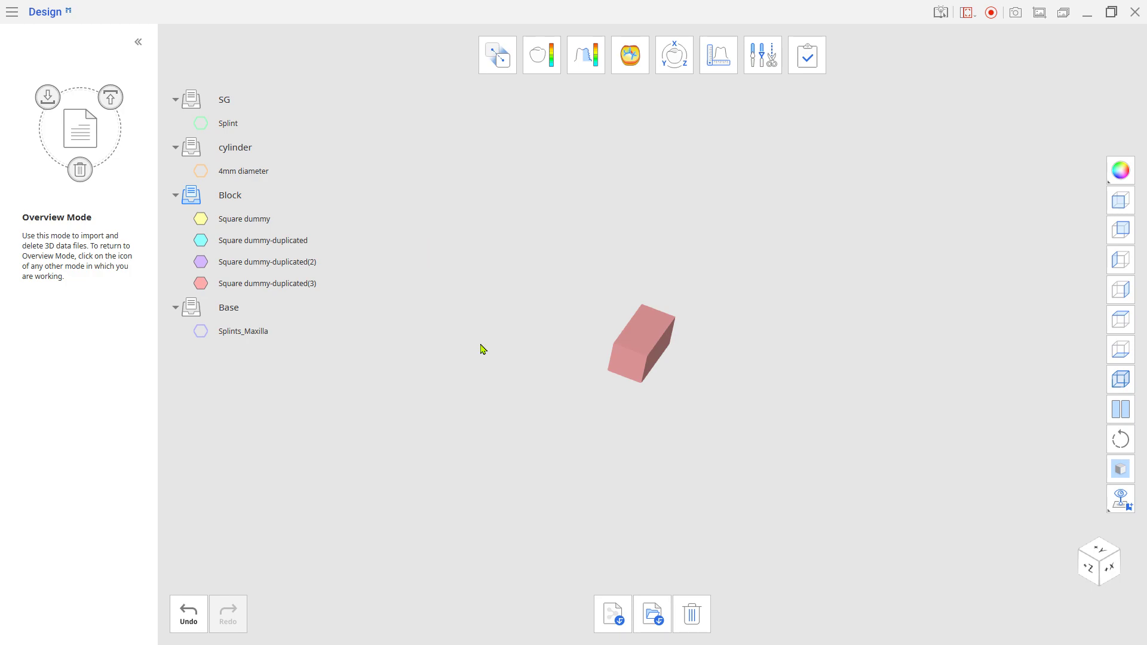
Step: Start the 3D Manipulator for the blocks and show the maxilla with a semi-transparent Splint from an occlusal view
{"action": "left_click", "coordinate": [675, 68]}
{"action": "left_click", "coordinate": [772, 539]}
{"action": "left_click", "coordinate": [202, 125]}
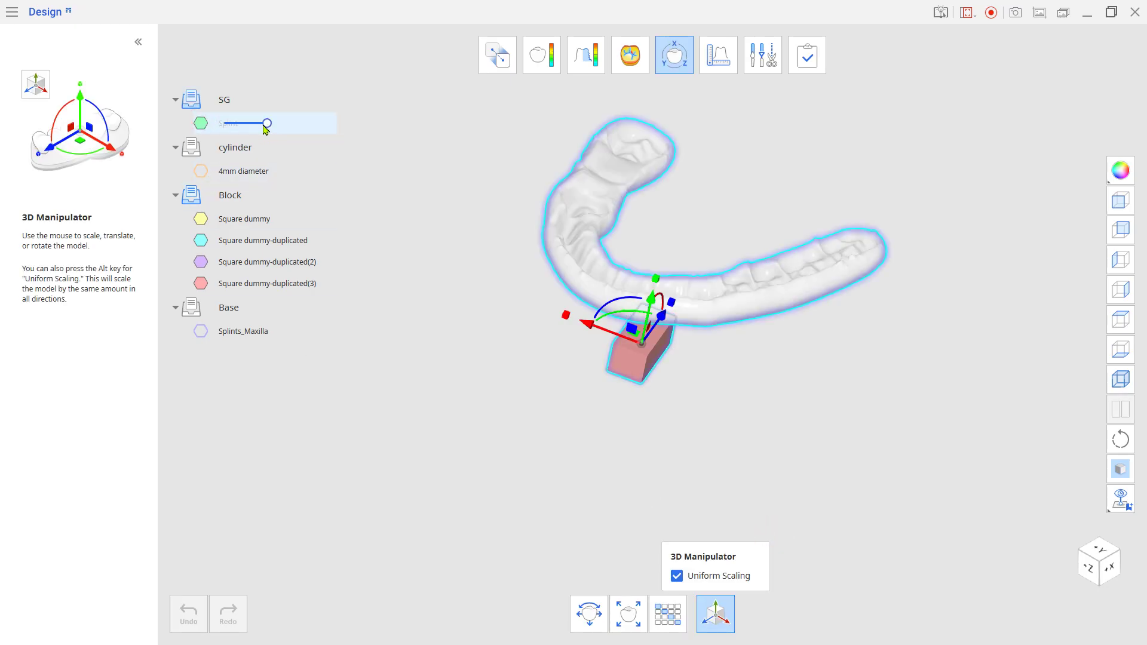
{"action": "left_click_drag", "start_coordinate": [266, 124], "coordinate": [240, 124]}
{"action": "left_click", "coordinate": [202, 331]}
{"action": "right_click_drag", "start_coordinate": [831, 442], "coordinate": [719, 463]}
{"action": "right_click_drag", "start_coordinate": [771, 586], "coordinate": [780, 390]}
{"action": "right_click_drag", "start_coordinate": [913, 382], "coordinate": [848, 291]}
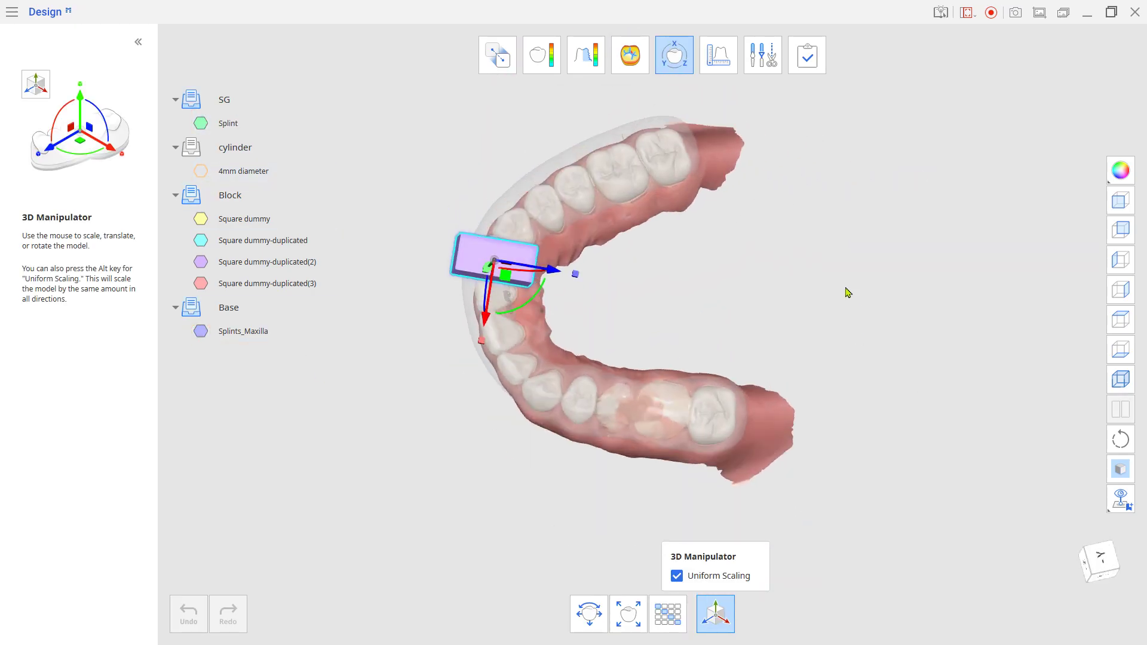
Step: Hide the three duplicated blocks and move the original square dummy over the edentulous area of the arch
{"action": "middle_click_drag", "start_coordinate": [742, 328], "coordinate": [700, 293]}
{"action": "left_click_drag", "start_coordinate": [506, 246], "coordinate": [693, 275]}
{"action": "left_click", "coordinate": [202, 240]}
{"action": "left_click", "coordinate": [202, 262]}
{"action": "left_click", "coordinate": [202, 284]}
{"action": "middle_click_drag", "start_coordinate": [635, 296], "coordinate": [645, 285]}
{"action": "left_click_drag", "start_coordinate": [645, 289], "coordinate": [628, 405]}
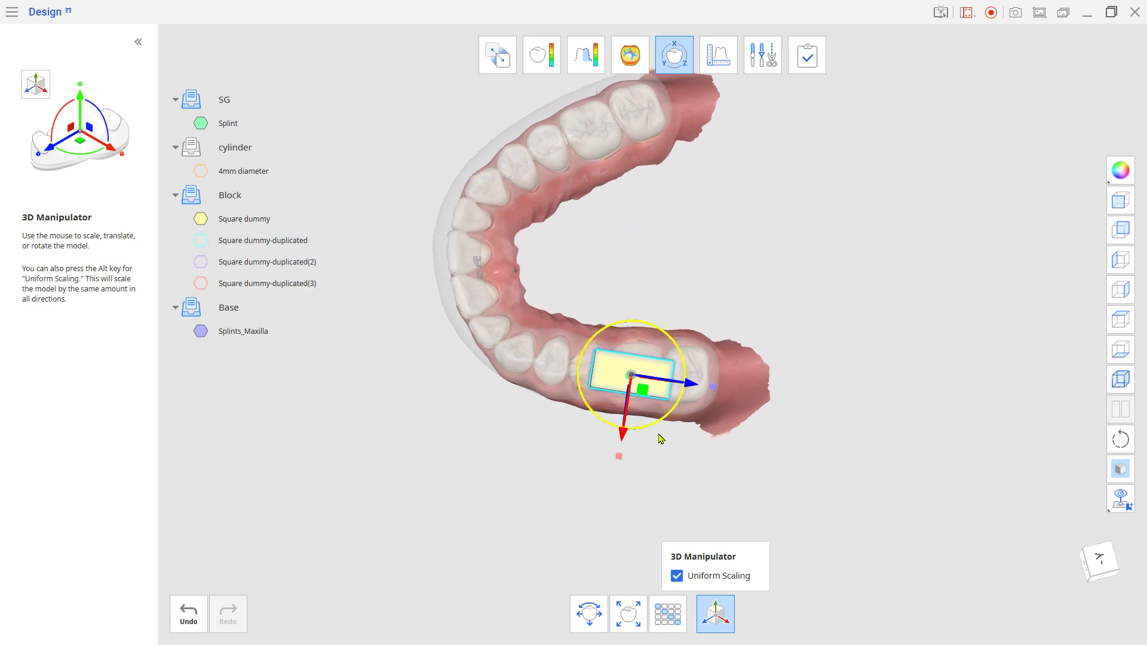
Step: Stretch the square dummy lengthwise over the edentulous area with uniform scaling off, and make it semi-transparent
{"action": "scroll", "coordinate": [661, 440], "scroll_direction": "up", "scroll_amount": 3}
{"action": "right_click_drag", "start_coordinate": [634, 553], "coordinate": [649, 371]}
{"action": "left_click", "coordinate": [677, 576]}
{"action": "left_click_drag", "start_coordinate": [714, 378], "coordinate": [715, 397]}
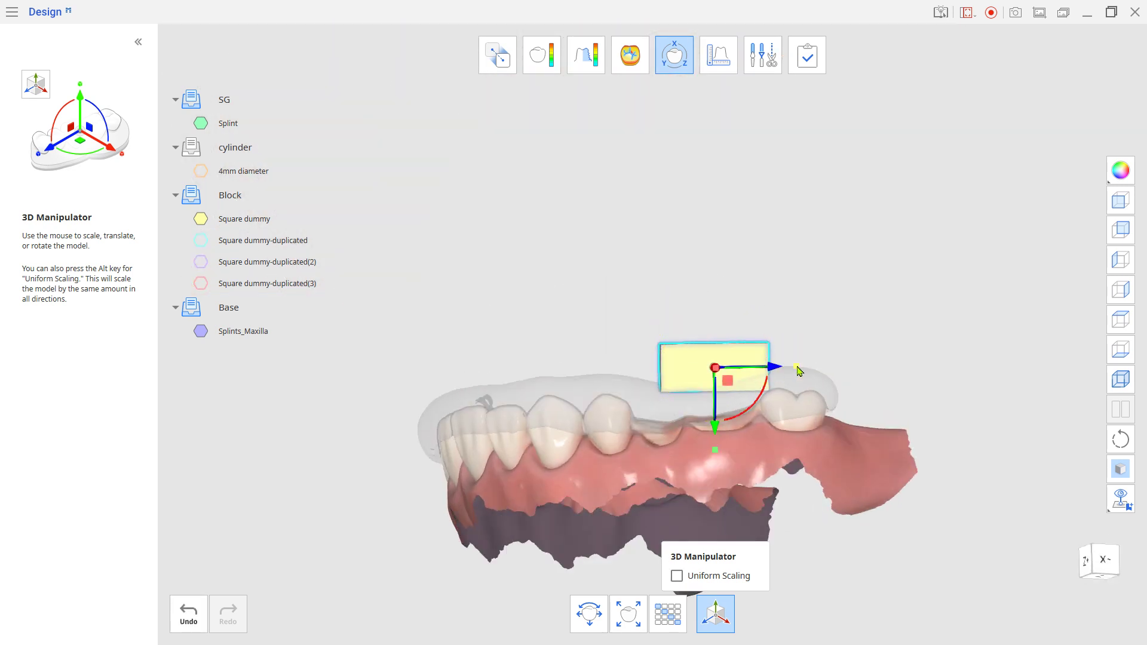
{"action": "left_click_drag", "start_coordinate": [797, 367], "coordinate": [748, 370]}
{"action": "right_click_drag", "start_coordinate": [699, 352], "coordinate": [677, 521]}
{"action": "left_click_drag", "start_coordinate": [267, 219], "coordinate": [236, 219]}
{"action": "scroll", "coordinate": [695, 340], "scroll_direction": "up", "scroll_amount": 4}
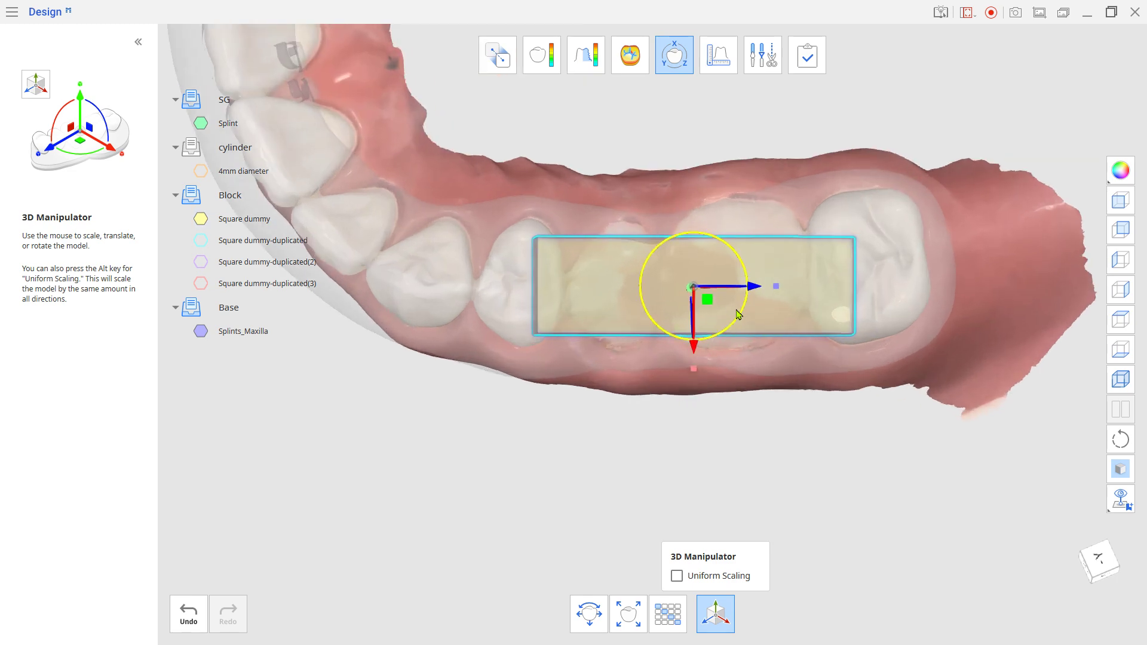
Step: Rotate the square dummy slightly so it lines up with the arch between the premolar and the molar
{"action": "right_click_drag", "start_coordinate": [740, 318], "coordinate": [466, 319]}
{"action": "left_click_drag", "start_coordinate": [670, 257], "coordinate": [662, 258]}
{"action": "right_click_drag", "start_coordinate": [604, 287], "coordinate": [661, 327]}
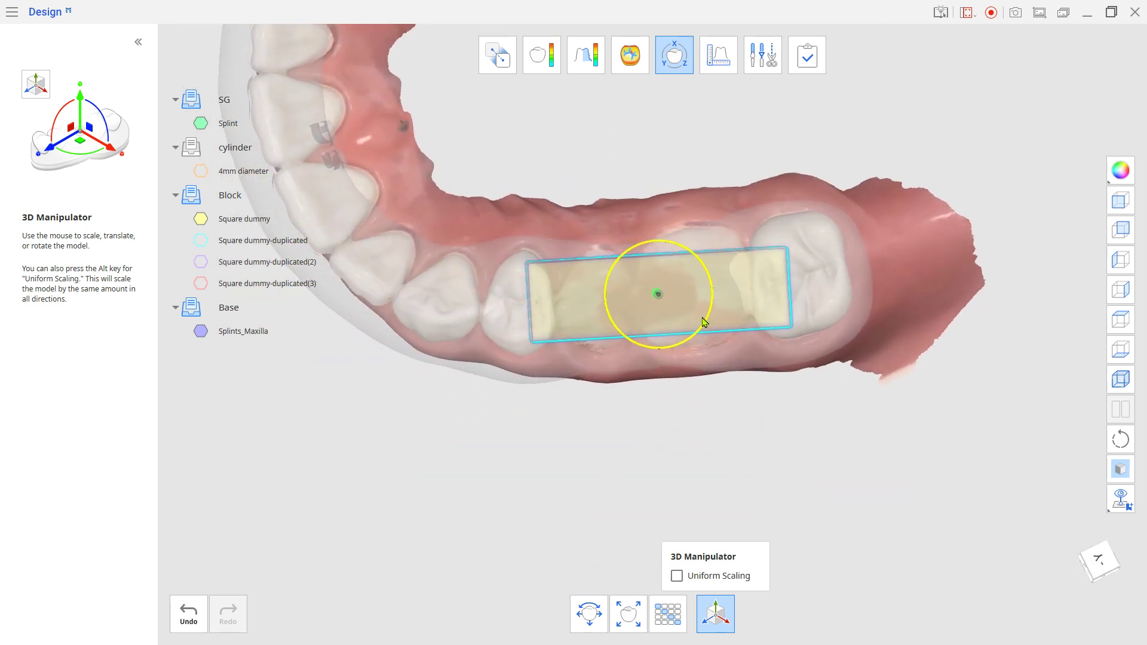
{"action": "mouse_move", "coordinate": [618, 454]}
{"action": "right_mouse_down"}
{"action": "mouse_move", "coordinate": [618, 177]}
{"action": "mouse_move", "coordinate": [824, 414]}
{"action": "mouse_move", "coordinate": [615, 441]}
{"action": "right_mouse_up"}
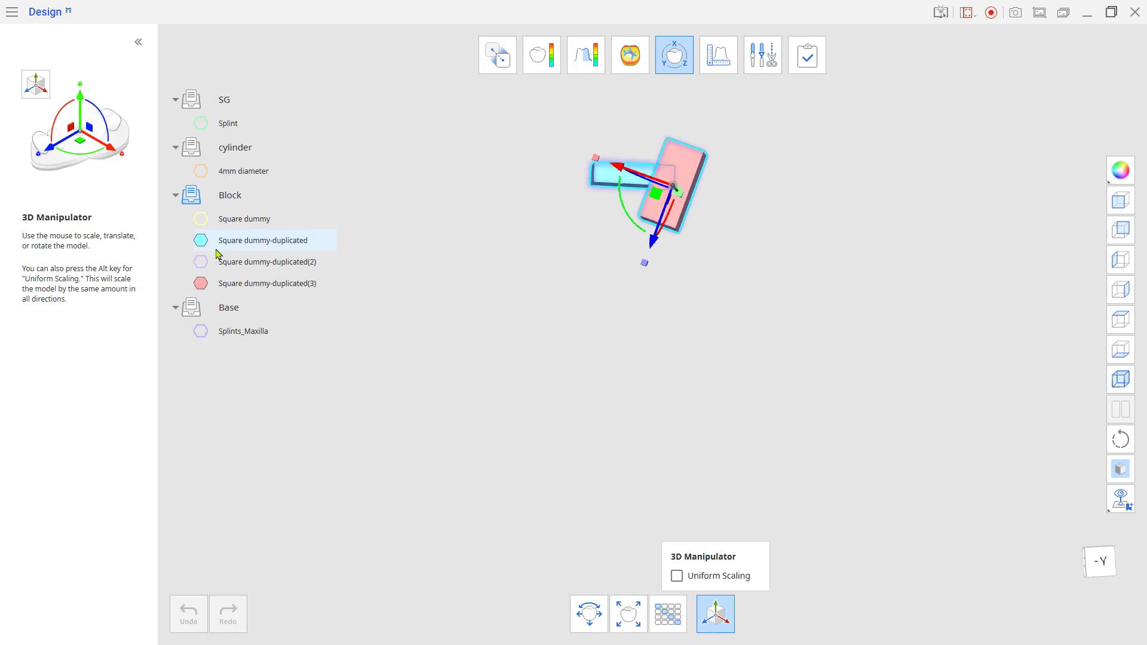
Step: With the Splint shown and Square dummy-duplicated hidden, place Square dummy-duplicated(3) as a long crossbar between the two sides of the splint
{"action": "left_click", "coordinate": [201, 240]}
{"action": "left_click", "coordinate": [200, 123]}
{"action": "left_click_drag", "start_coordinate": [620, 193], "coordinate": [674, 269]}
{"action": "right_click_drag", "start_coordinate": [597, 299], "coordinate": [628, 338]}
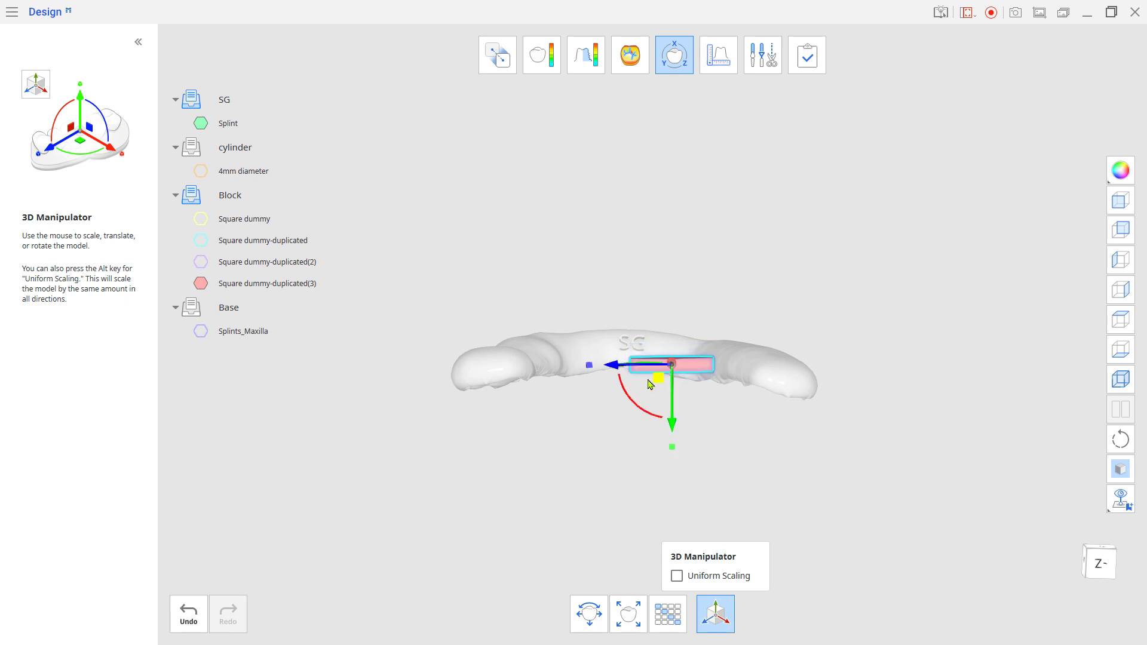
{"action": "right_click_drag", "start_coordinate": [670, 399], "coordinate": [605, 514]}
{"action": "right_click_drag", "start_coordinate": [629, 335], "coordinate": [628, 495]}
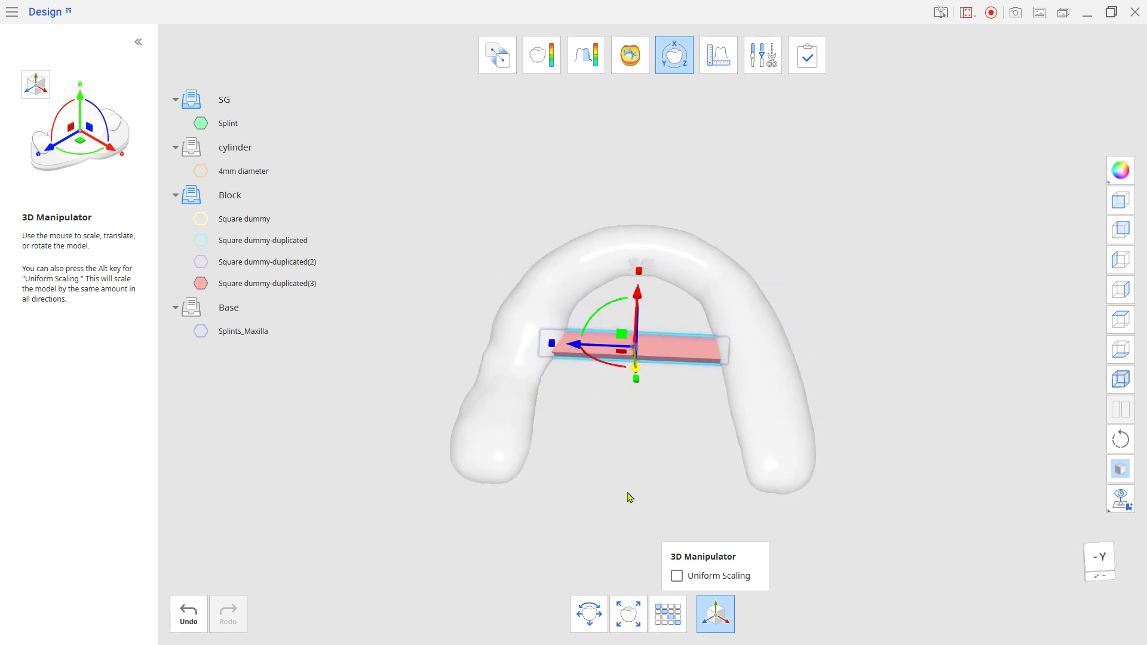
{"action": "right_click_drag", "start_coordinate": [608, 361], "coordinate": [613, 214]}
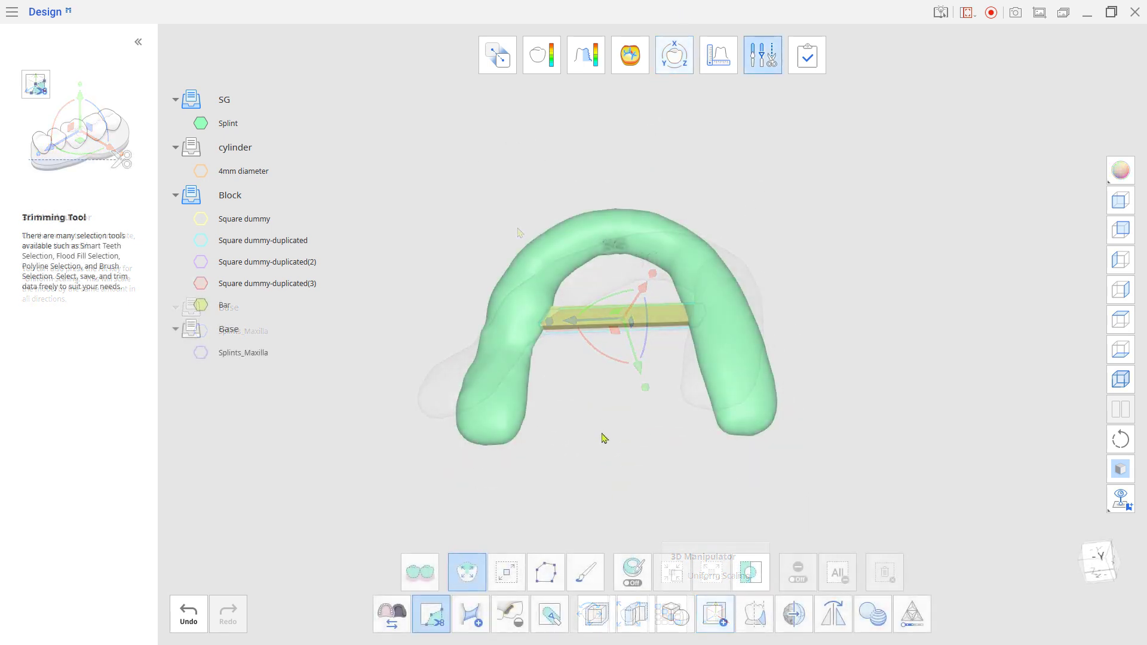
Step: Cut Square dummy, Square dummy-duplicated and Square dummy-duplicated(2) from the Splint with a Boolean operation
{"action": "left_click", "coordinate": [681, 613]}
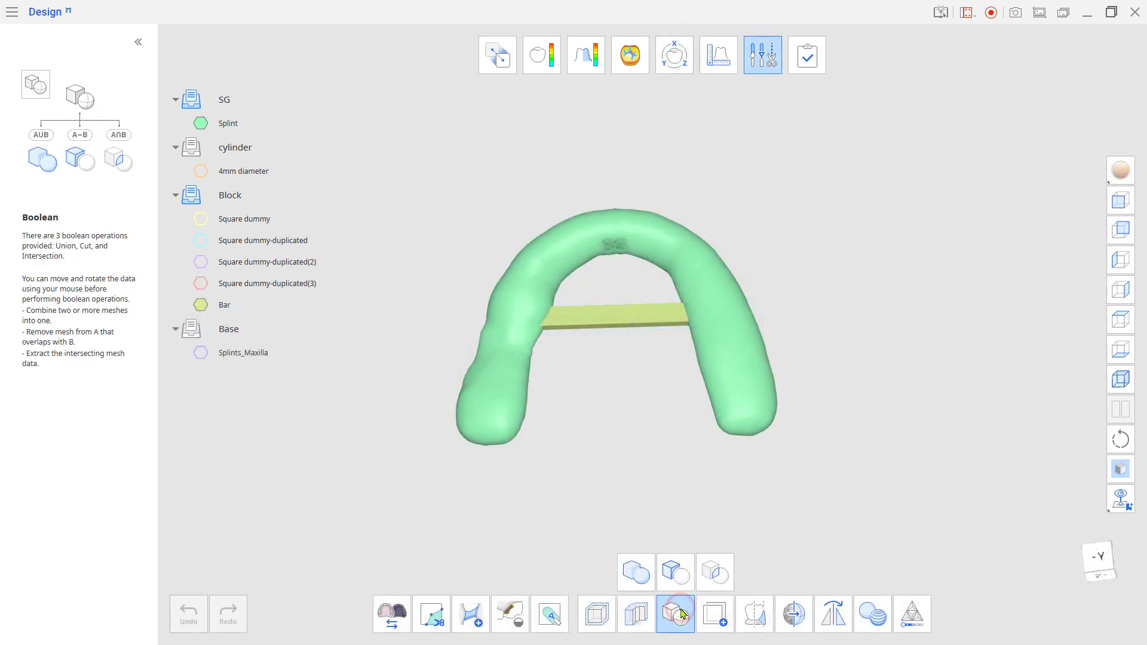
{"action": "left_click", "coordinate": [675, 573]}
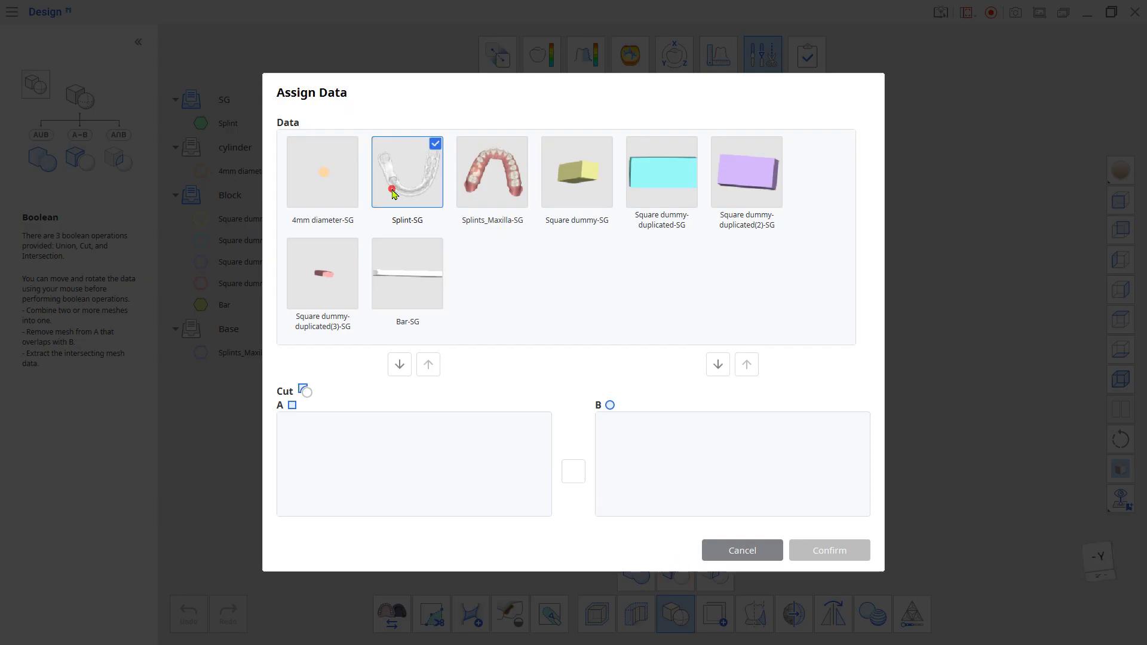
{"action": "left_click", "coordinate": [400, 363]}
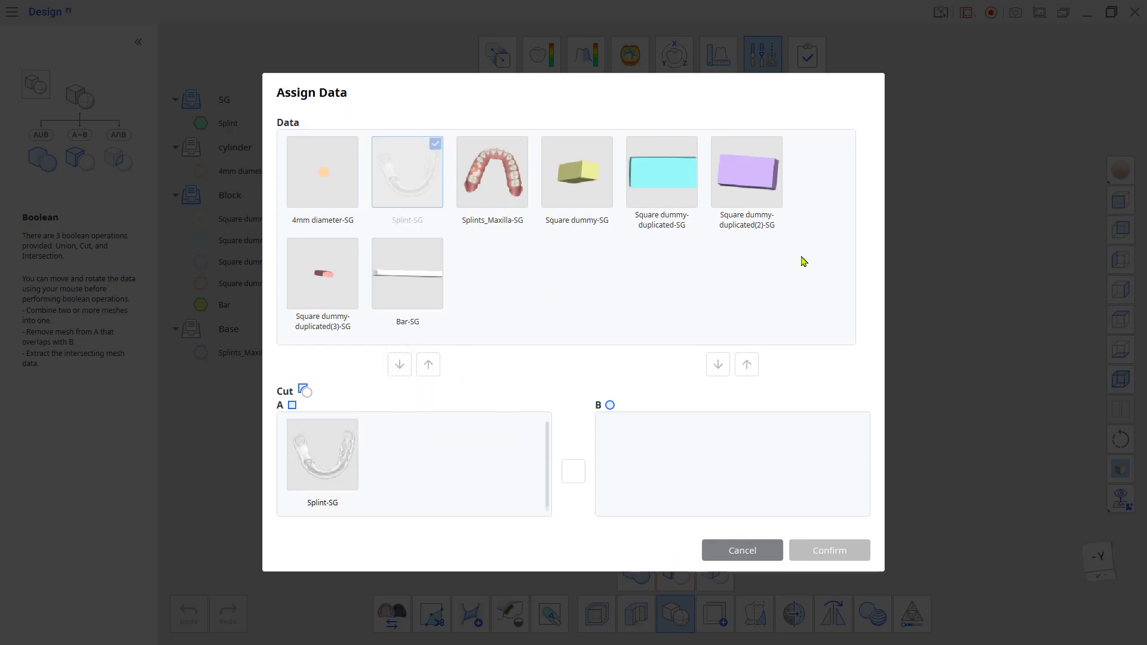
{"action": "left_click_drag", "start_coordinate": [757, 223], "coordinate": [566, 153]}
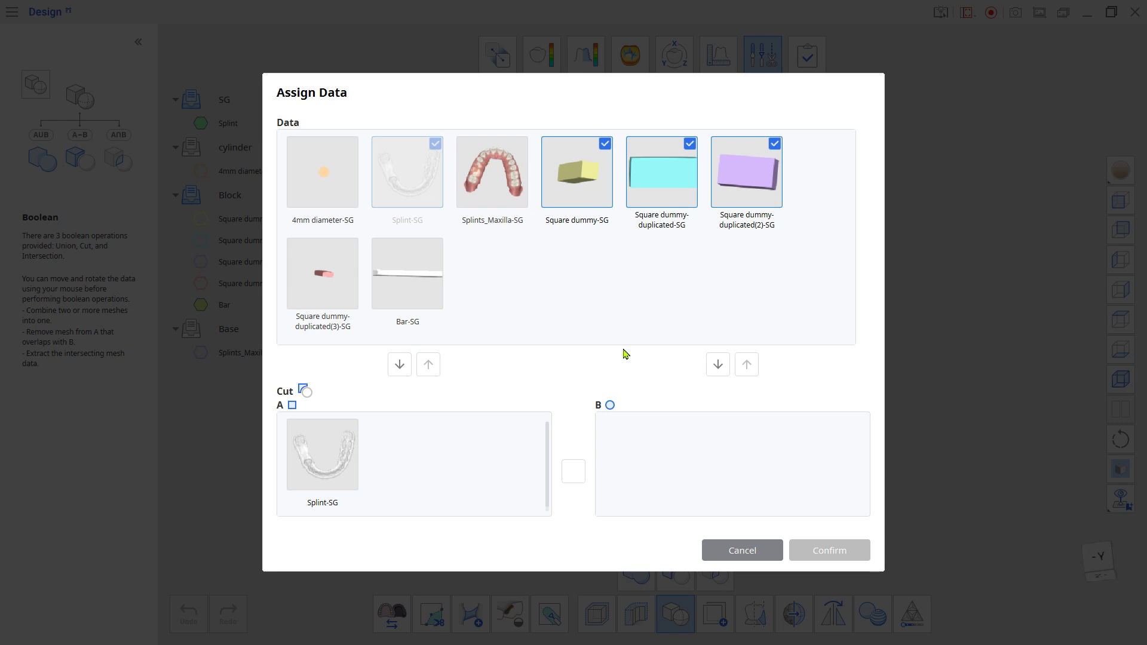
{"action": "left_click", "coordinate": [716, 366]}
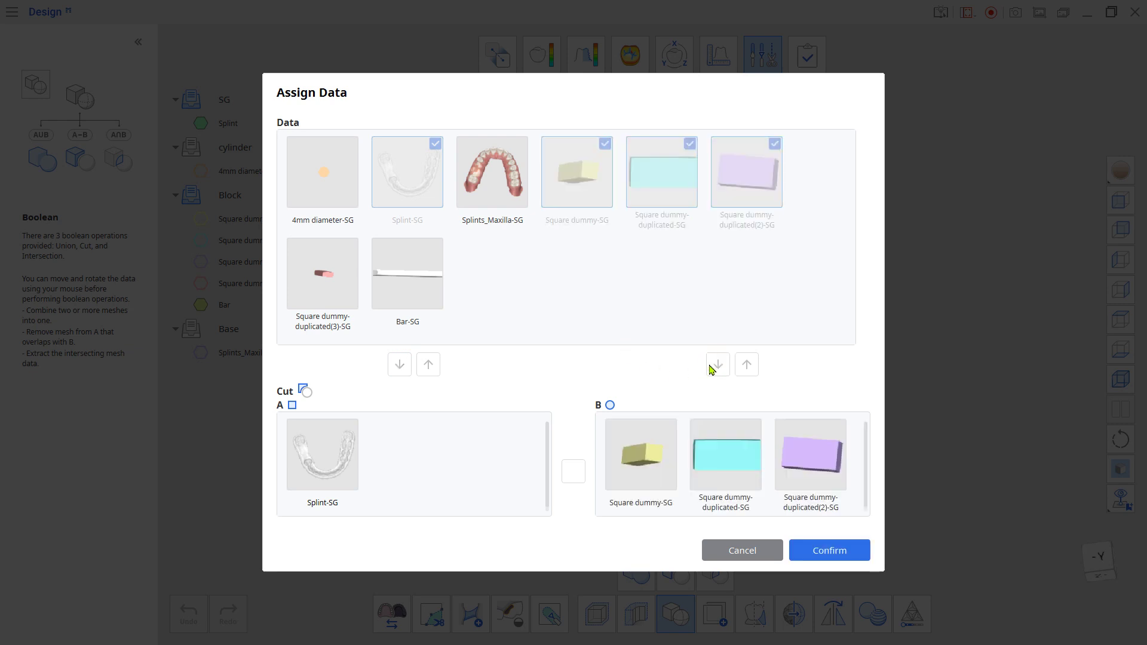
{"action": "left_click", "coordinate": [825, 550]}
Step: Hide the Splint and the Bar so that only the cut guide SG1 is displayed
{"action": "left_click", "coordinate": [201, 124]}
{"action": "right_click_drag", "start_coordinate": [622, 383], "coordinate": [625, 553]}
{"action": "left_click", "coordinate": [201, 327]}
{"action": "right_click_drag", "start_coordinate": [571, 526], "coordinate": [569, 392]}
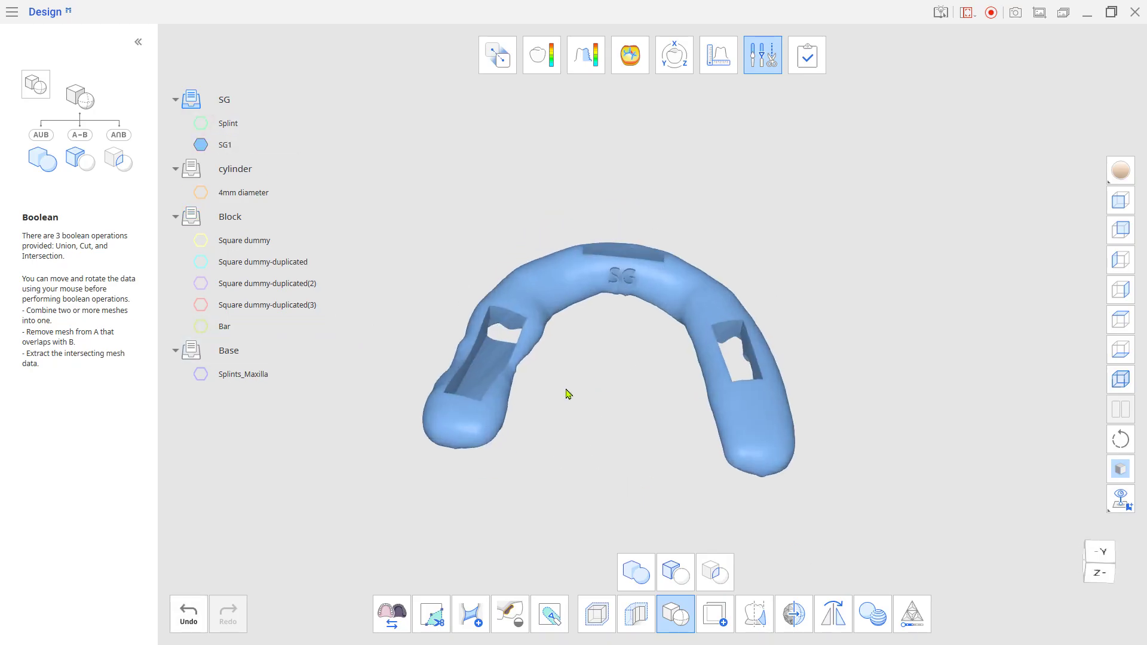
{"action": "scroll", "coordinate": [569, 392], "scroll_direction": "up", "scroll_amount": 3}
{"action": "right_click_drag", "start_coordinate": [646, 418], "coordinate": [651, 302]}
Step: Show Splints_Maxilla under SG1 and make SG1 semi-transparent over the edentulous area
{"action": "left_click", "coordinate": [201, 374]}
{"action": "right_click_drag", "start_coordinate": [622, 437], "coordinate": [798, 454]}
{"action": "left_click", "coordinate": [240, 146]}
{"action": "scroll", "coordinate": [673, 441], "scroll_direction": "up", "scroll_amount": 3}
{"action": "middle_click_drag", "start_coordinate": [674, 441], "coordinate": [707, 498]}
Step: Start the 3D Manipulator for the 4mm diameter cylinder and move it over the edentulous side of the arch
{"action": "left_click", "coordinate": [674, 55]}
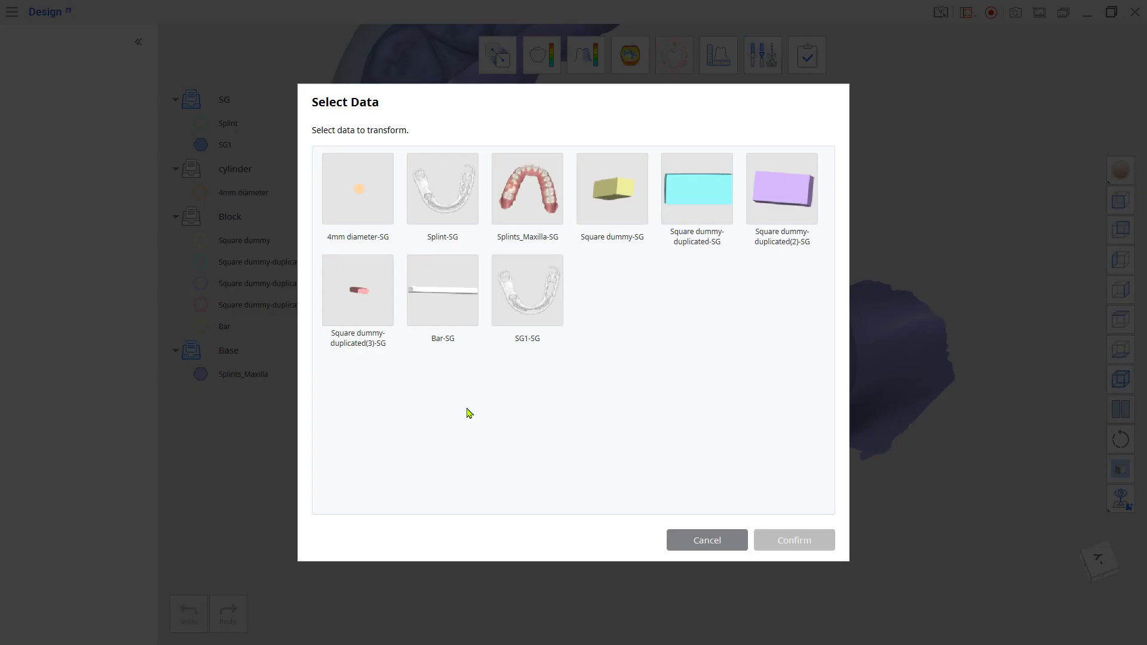
{"action": "left_click", "coordinate": [357, 211]}
{"action": "left_click", "coordinate": [782, 533]}
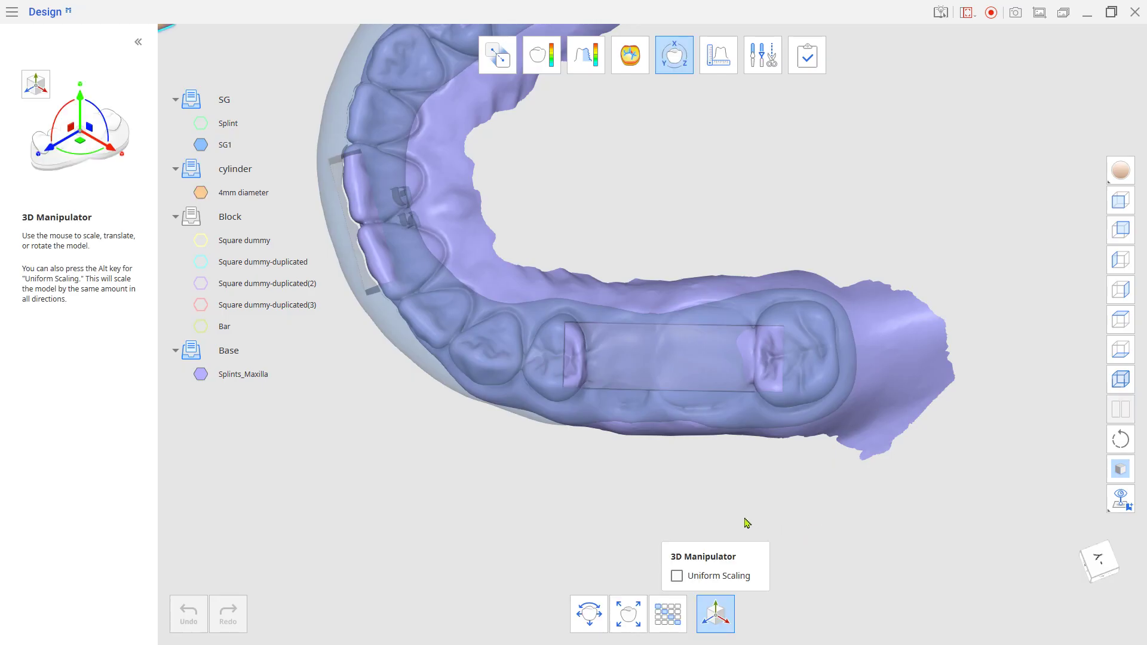
{"action": "scroll", "coordinate": [441, 448], "scroll_direction": "down", "scroll_amount": 5}
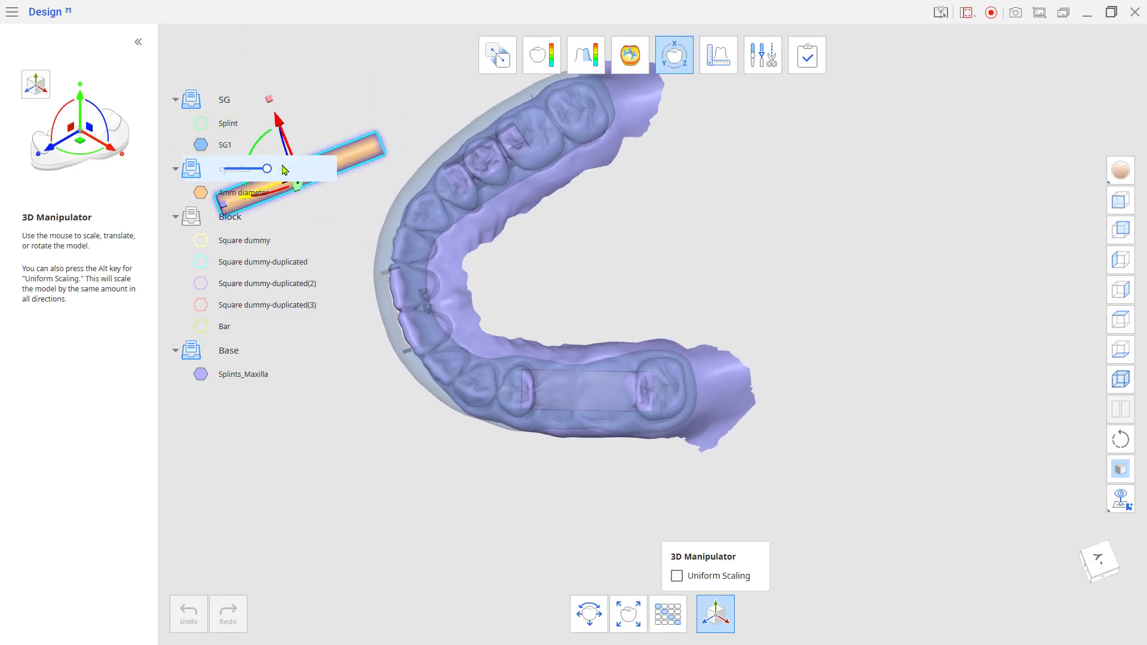
{"action": "middle_click_drag", "start_coordinate": [291, 179], "coordinate": [407, 195]}
{"action": "left_click_drag", "start_coordinate": [400, 184], "coordinate": [649, 84]}
{"action": "middle_click_drag", "start_coordinate": [650, 83], "coordinate": [625, 148]}
{"action": "left_click_drag", "start_coordinate": [620, 107], "coordinate": [726, 392]}
{"action": "middle_click_drag", "start_coordinate": [681, 343], "coordinate": [630, 197]}
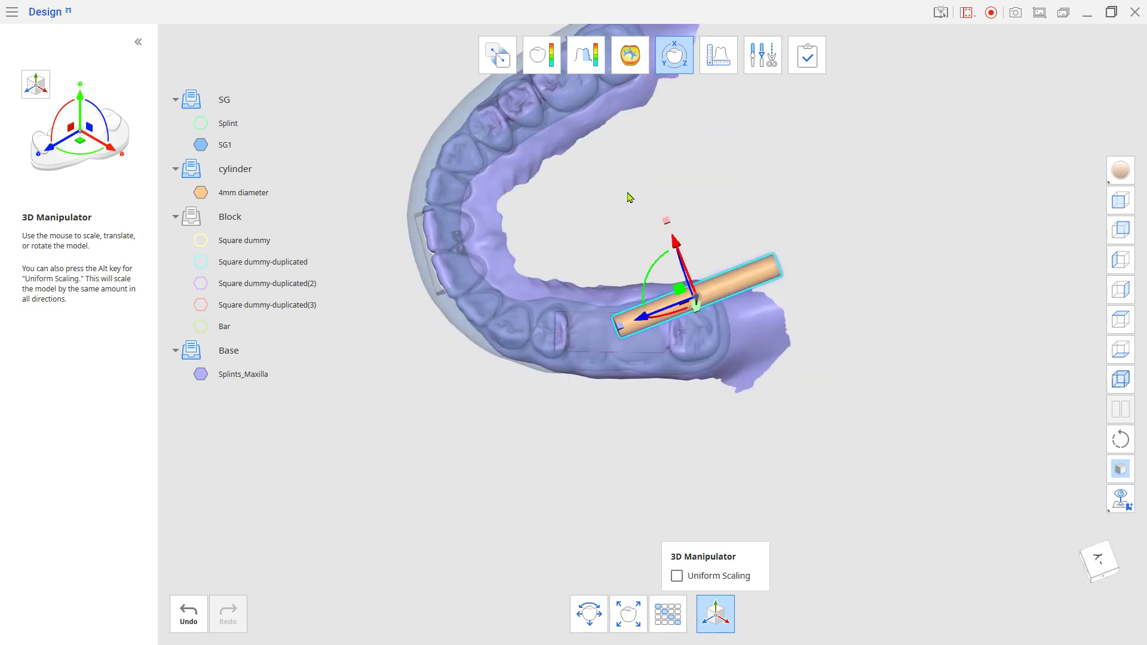
Step: Stand the 4mm diameter cylinder upright and position it inside the rectangular cutout, near the molar
{"action": "right_click_drag", "start_coordinate": [630, 197], "coordinate": [636, 102]}
{"action": "left_click_drag", "start_coordinate": [648, 317], "coordinate": [650, 242]}
{"action": "left_click_drag", "start_coordinate": [622, 281], "coordinate": [636, 281]}
{"action": "left_click_drag", "start_coordinate": [692, 225], "coordinate": [690, 372]}
{"action": "right_click_drag", "start_coordinate": [771, 383], "coordinate": [657, 502]}
{"action": "scroll", "coordinate": [611, 411], "scroll_direction": "up", "scroll_amount": 3}
{"action": "right_click_drag", "start_coordinate": [611, 410], "coordinate": [679, 511]}
{"action": "middle_click_drag", "start_coordinate": [679, 511], "coordinate": [704, 486]}
{"action": "scroll", "coordinate": [704, 486], "scroll_direction": "up", "scroll_amount": 3}
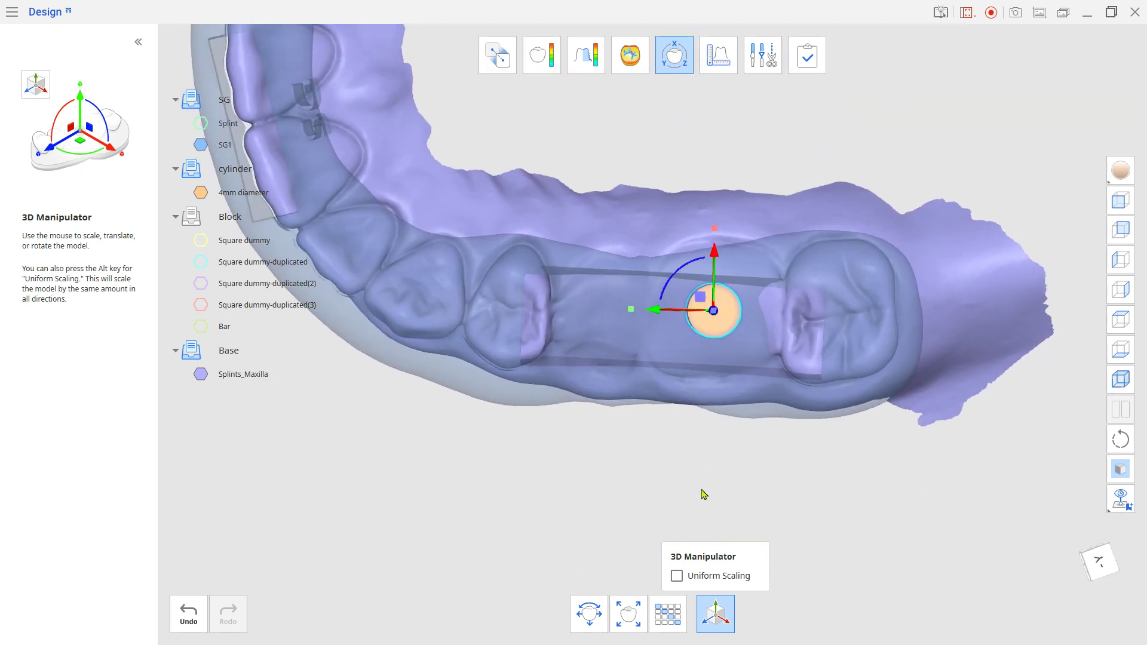
{"action": "mouse_move", "coordinate": [658, 476]}
{"action": "right_mouse_down"}
{"action": "mouse_move", "coordinate": [654, 514]}
{"action": "mouse_move", "coordinate": [654, 481]}
{"action": "right_mouse_up"}
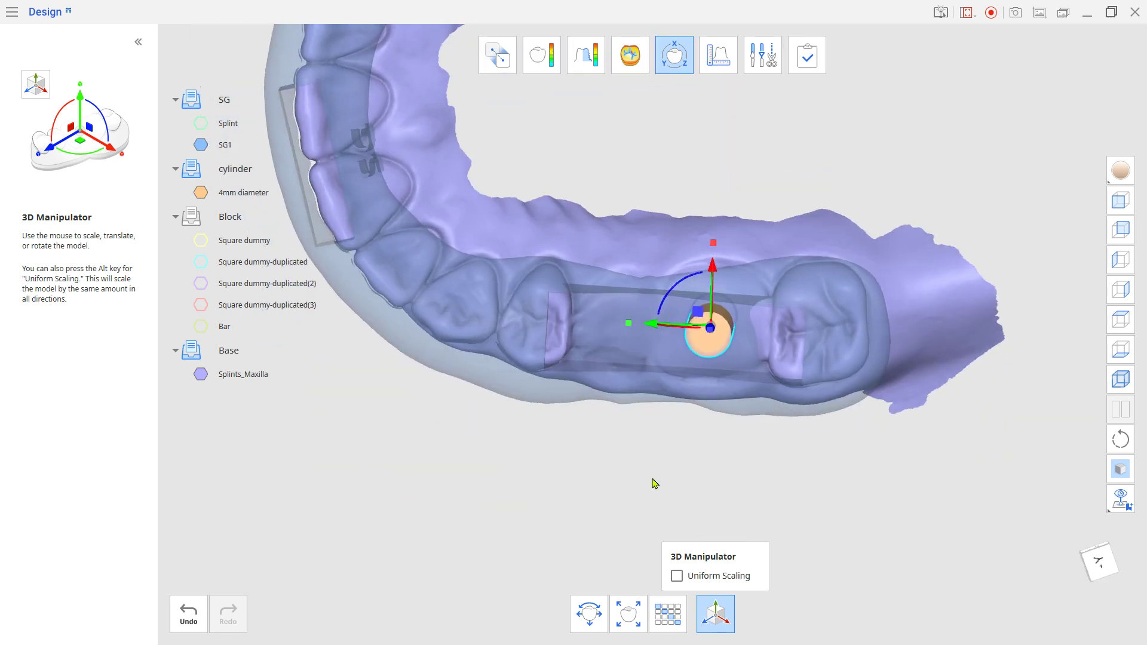
Step: Duplicate the entire 4mm diameter cylinder and name the copy cylinder2
{"action": "left_click", "coordinate": [763, 54]}
{"action": "left_click", "coordinate": [712, 623]}
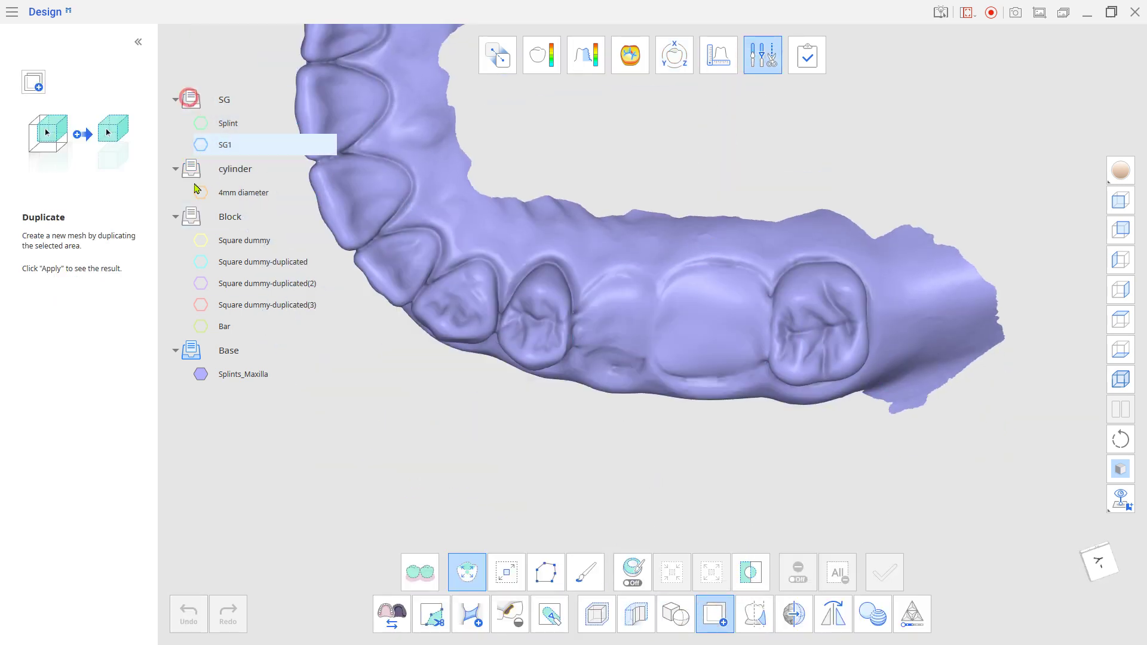
{"action": "left_click", "coordinate": [709, 345]}
{"action": "left_click", "coordinate": [887, 565]}
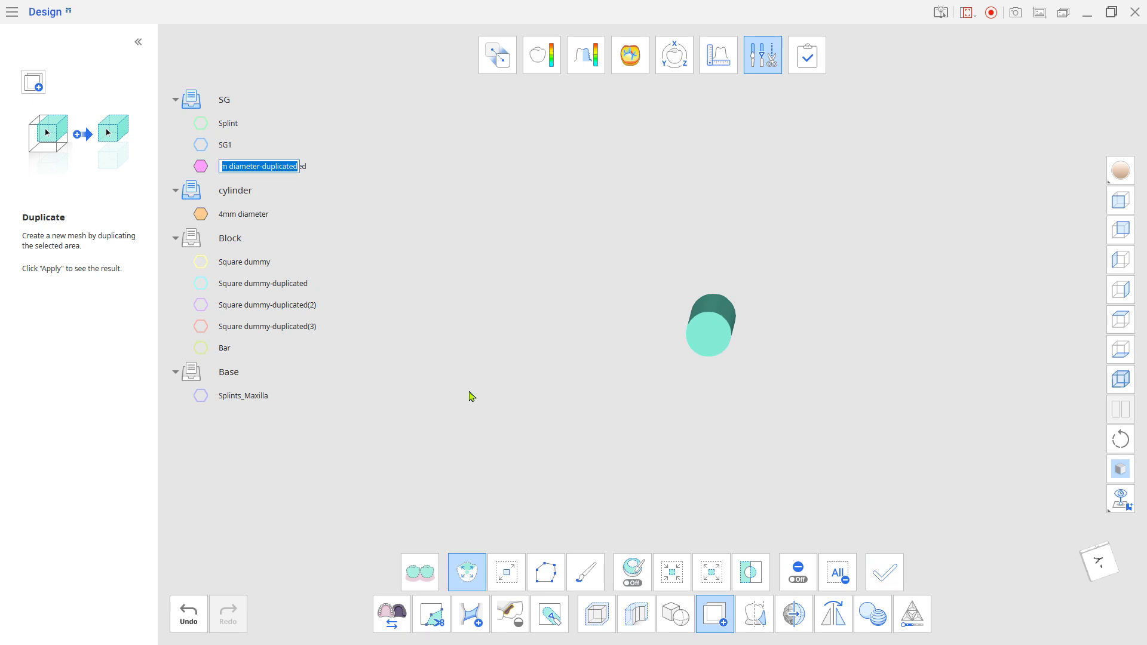
Step: With SG1 and Splints_Maxilla shown, move cylinder2 toward the premolar, beside the 4mm diameter cylinder in the cutout
{"action": "left_click", "coordinate": [674, 55]}
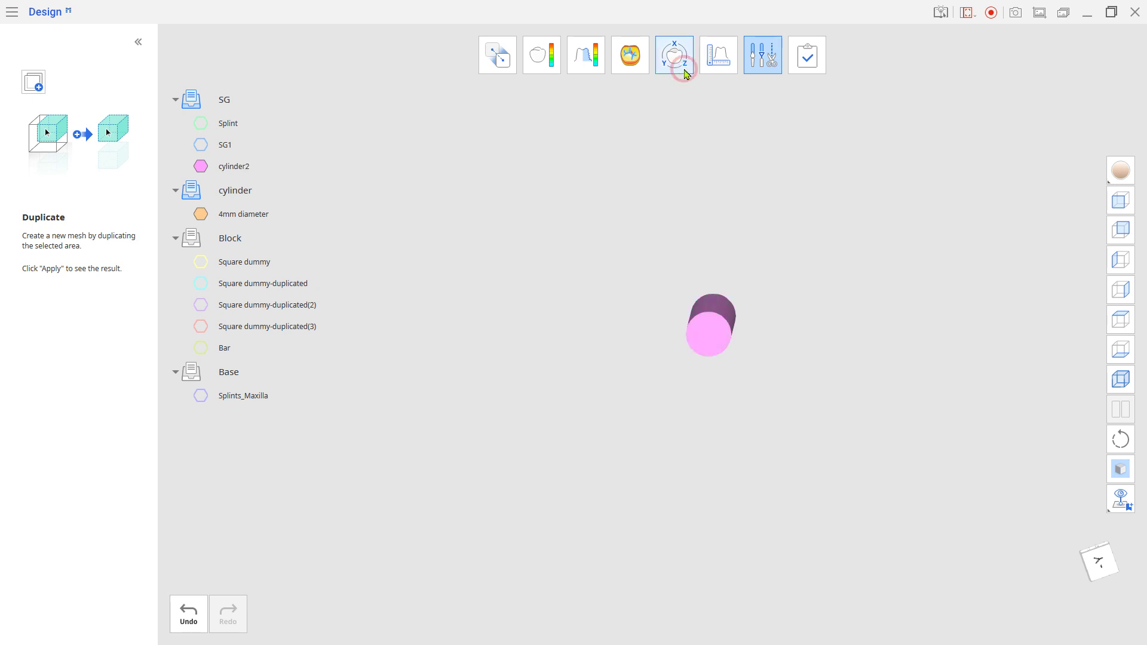
{"action": "left_click", "coordinate": [604, 290]}
{"action": "left_click", "coordinate": [794, 540]}
{"action": "left_click", "coordinate": [200, 145]}
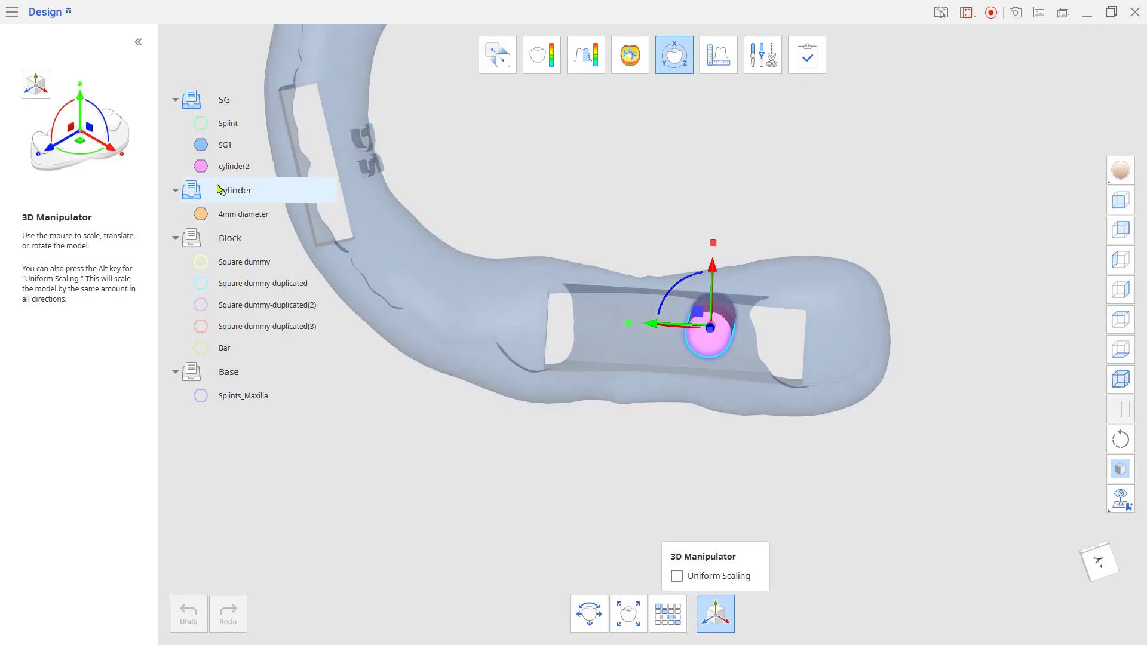
{"action": "left_click", "coordinate": [201, 395]}
{"action": "left_click", "coordinate": [200, 214]}
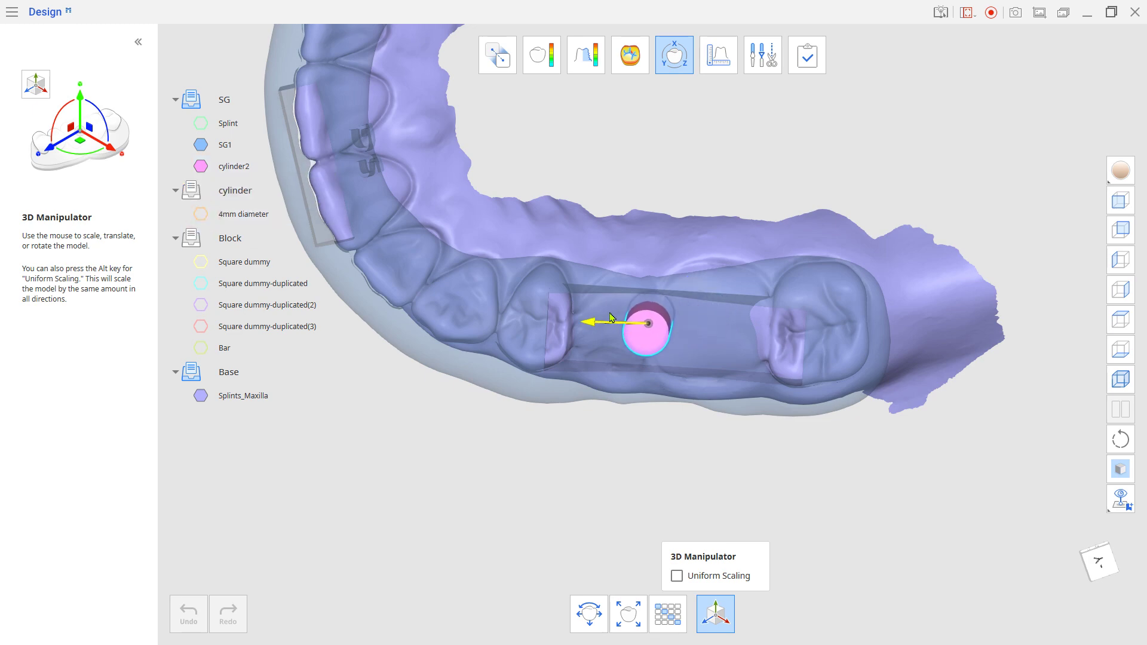
{"action": "left_click_drag", "start_coordinate": [610, 312], "coordinate": [579, 302]}
{"action": "left_click", "coordinate": [200, 214]}
{"action": "right_click_drag", "start_coordinate": [612, 489], "coordinate": [667, 550]}
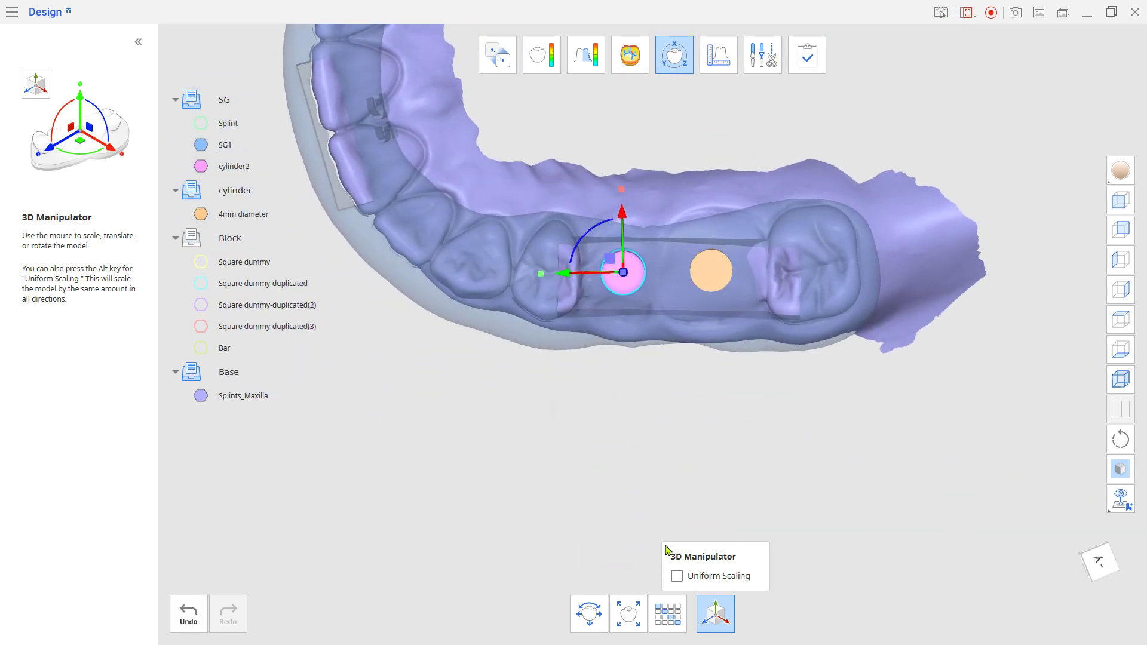
Step: Cut cylinder2 and the 4mm diameter cylinder from SG1 with a Boolean operation
{"action": "left_click", "coordinate": [673, 62]}
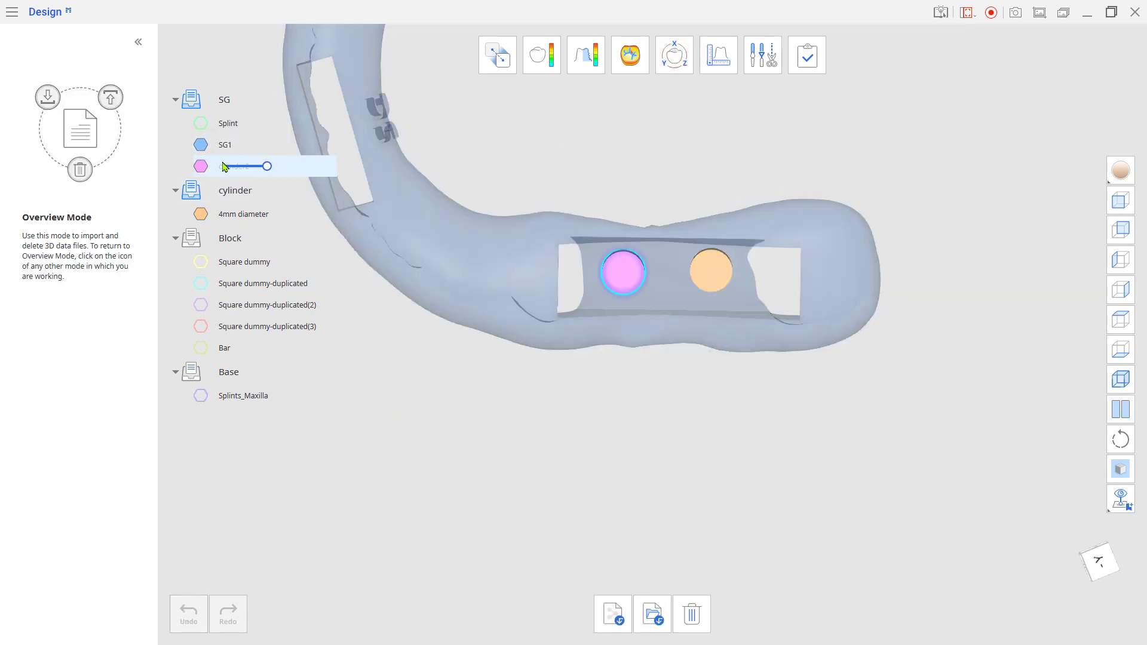
{"action": "right_click_drag", "start_coordinate": [430, 443], "coordinate": [629, 481]}
{"action": "left_click", "coordinate": [758, 69]}
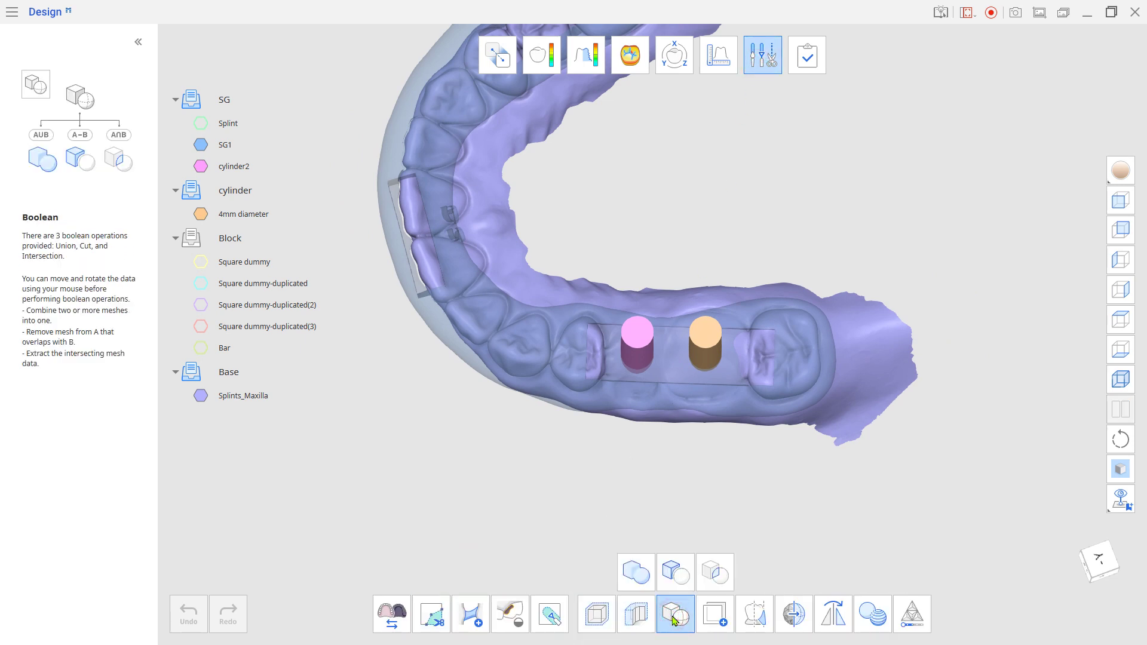
{"action": "left_click", "coordinate": [674, 577]}
{"action": "left_click", "coordinate": [482, 284]}
{"action": "left_click", "coordinate": [400, 364]}
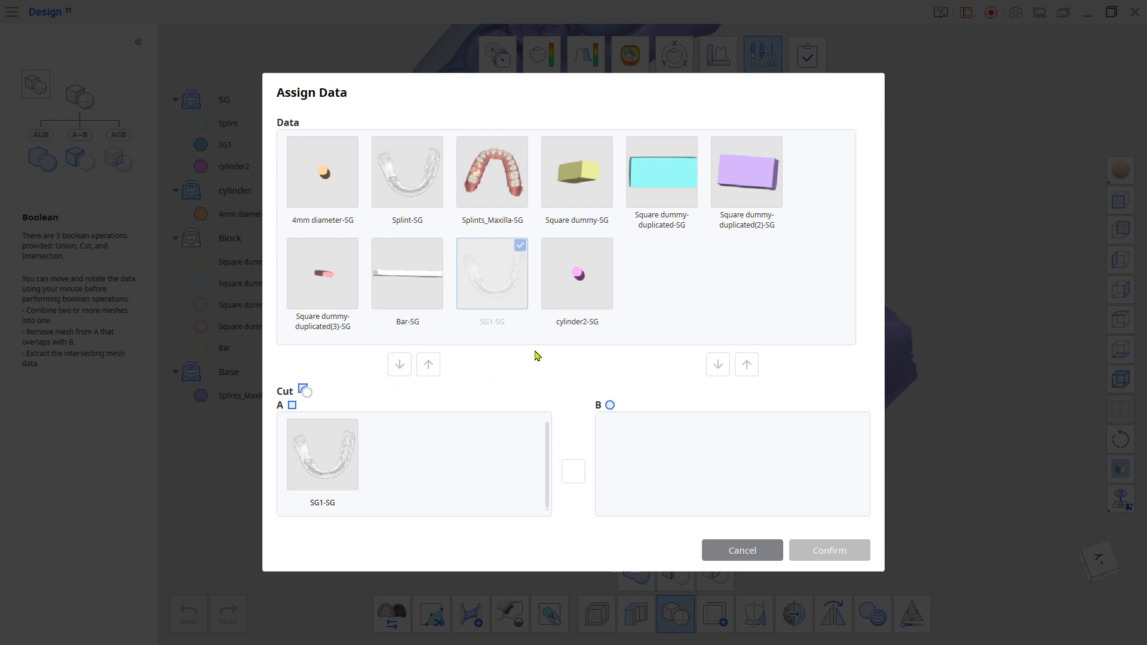
{"action": "left_click", "coordinate": [580, 301]}
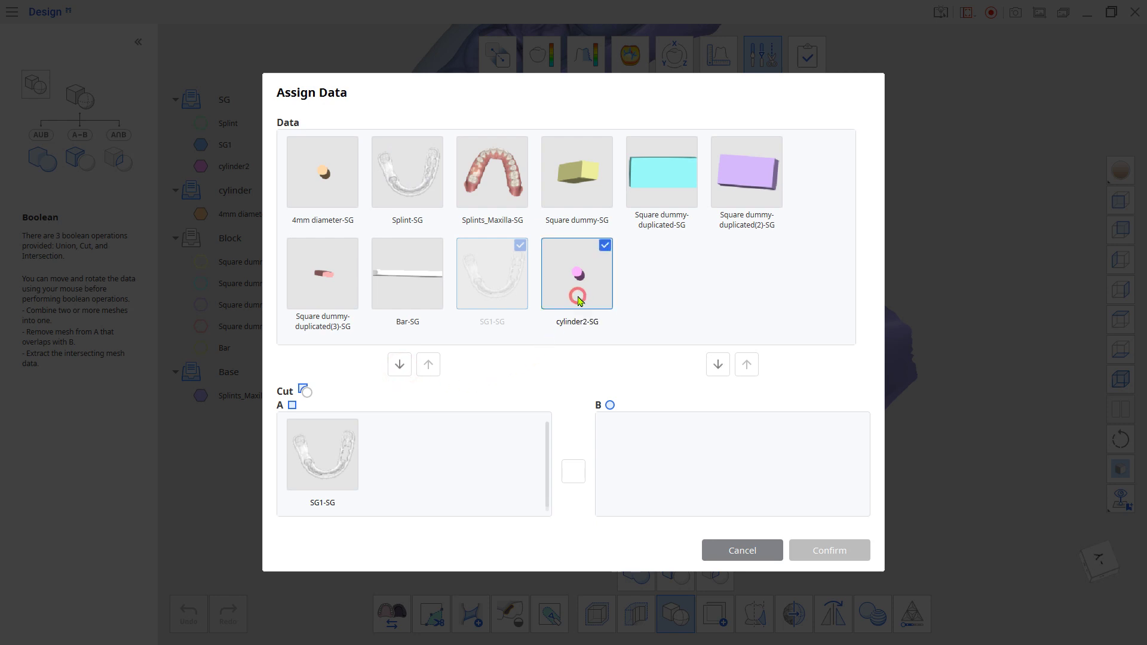
{"action": "left_click", "coordinate": [711, 364]}
{"action": "left_click", "coordinate": [322, 172]}
{"action": "left_click", "coordinate": [718, 364]}
{"action": "left_click", "coordinate": [798, 551]}
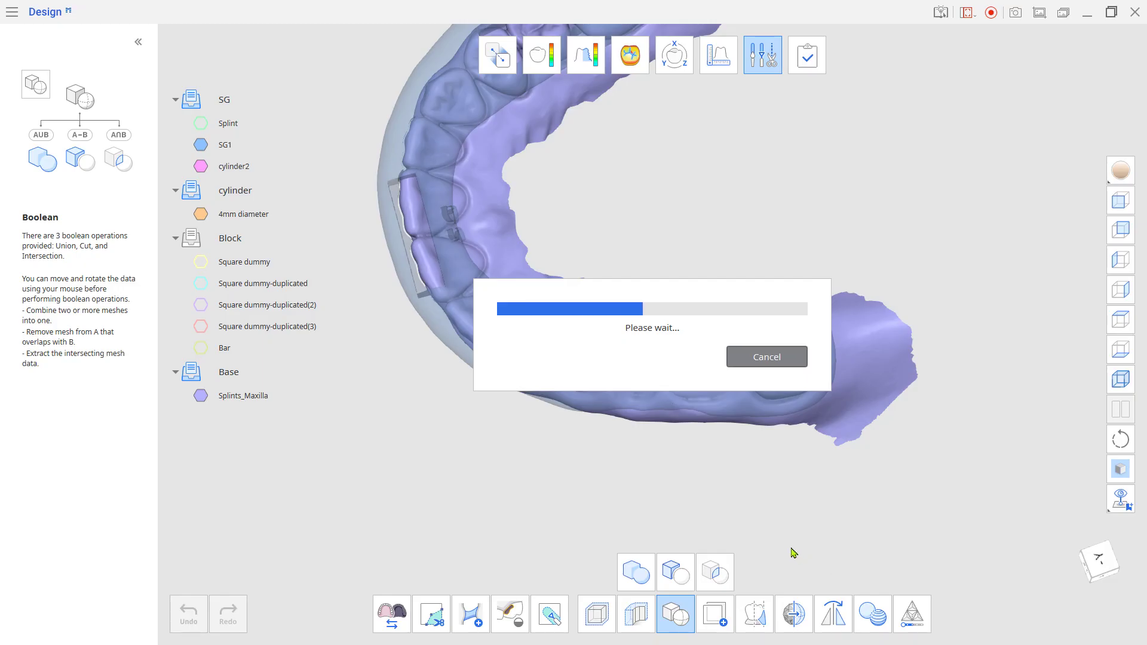
Step: Name the cut result SG2 and hide cylinder2, SG1 and the 4mm diameter cylinder to inspect the guide holes
{"action": "type", "text": "SG2"}
{"action": "key", "text": "Return"}
{"action": "left_click", "coordinate": [200, 166]}
{"action": "left_click", "coordinate": [198, 148]}
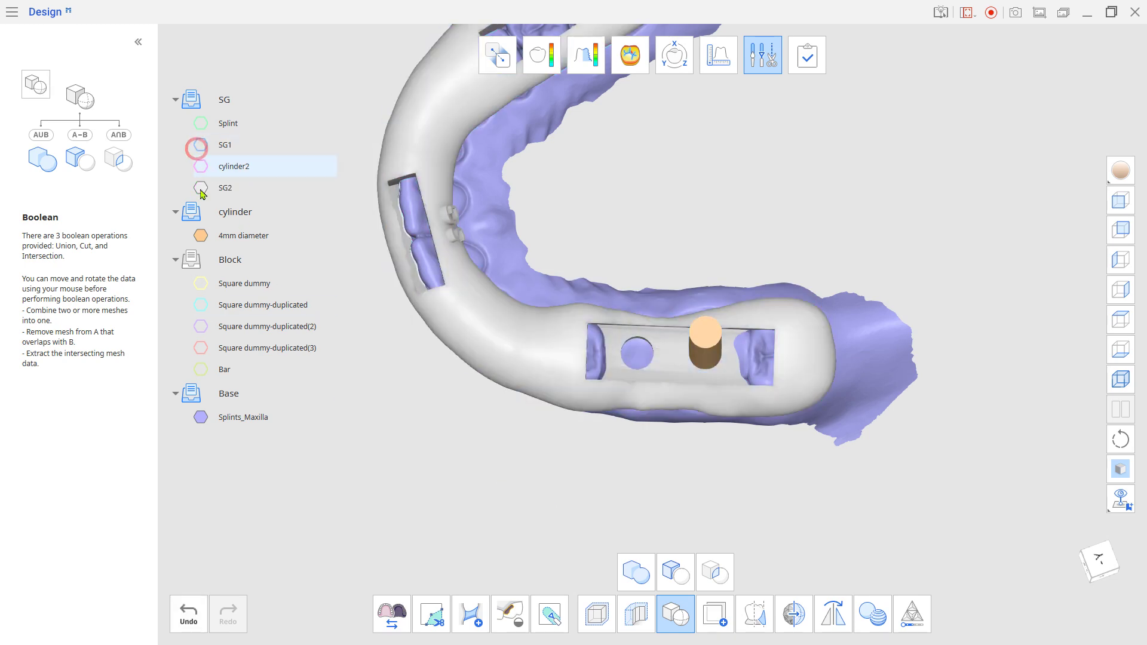
{"action": "left_click", "coordinate": [198, 233]}
{"action": "right_click_drag", "start_coordinate": [576, 441], "coordinate": [706, 383]}
{"action": "scroll", "coordinate": [549, 289], "scroll_direction": "up", "scroll_amount": 3}
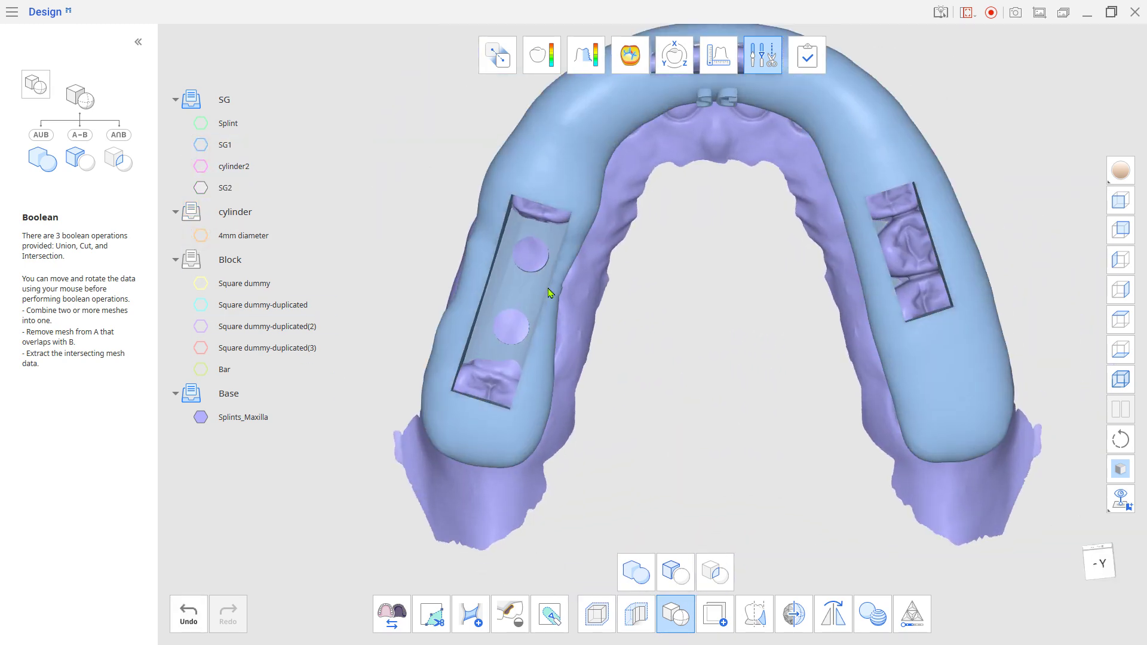
{"action": "right_click_drag", "start_coordinate": [549, 289], "coordinate": [674, 380]}
{"action": "scroll", "coordinate": [719, 496], "scroll_direction": "down", "scroll_amount": 4}
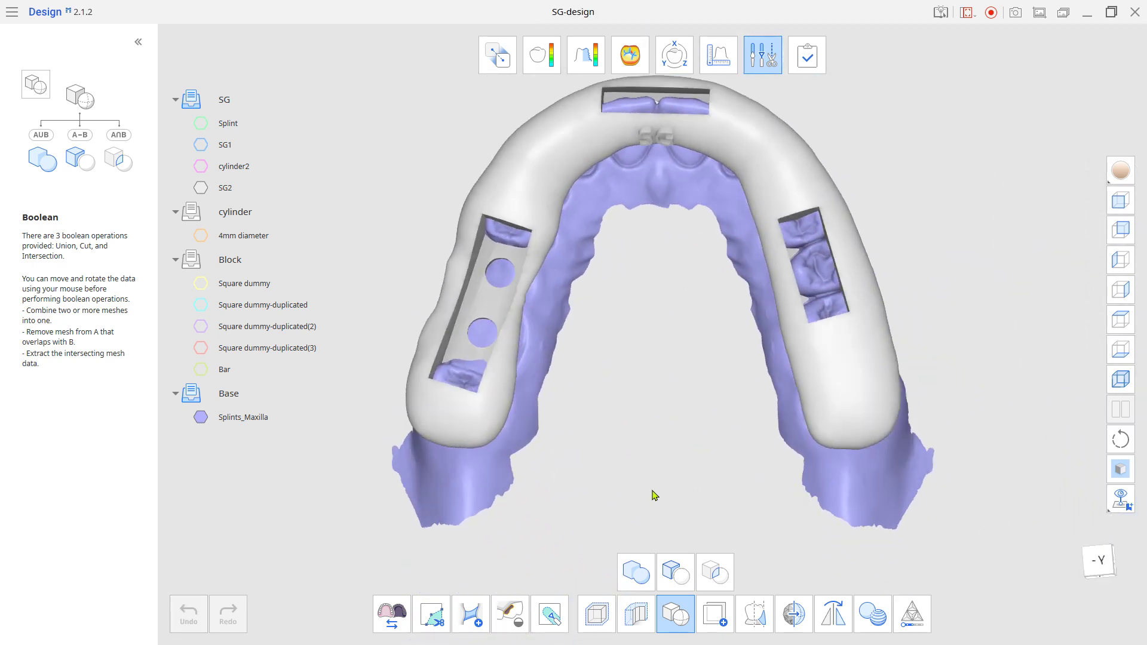
Step: Combine SG2 and the Bar into one mesh with a Boolean union
{"action": "left_click", "coordinate": [636, 572]}
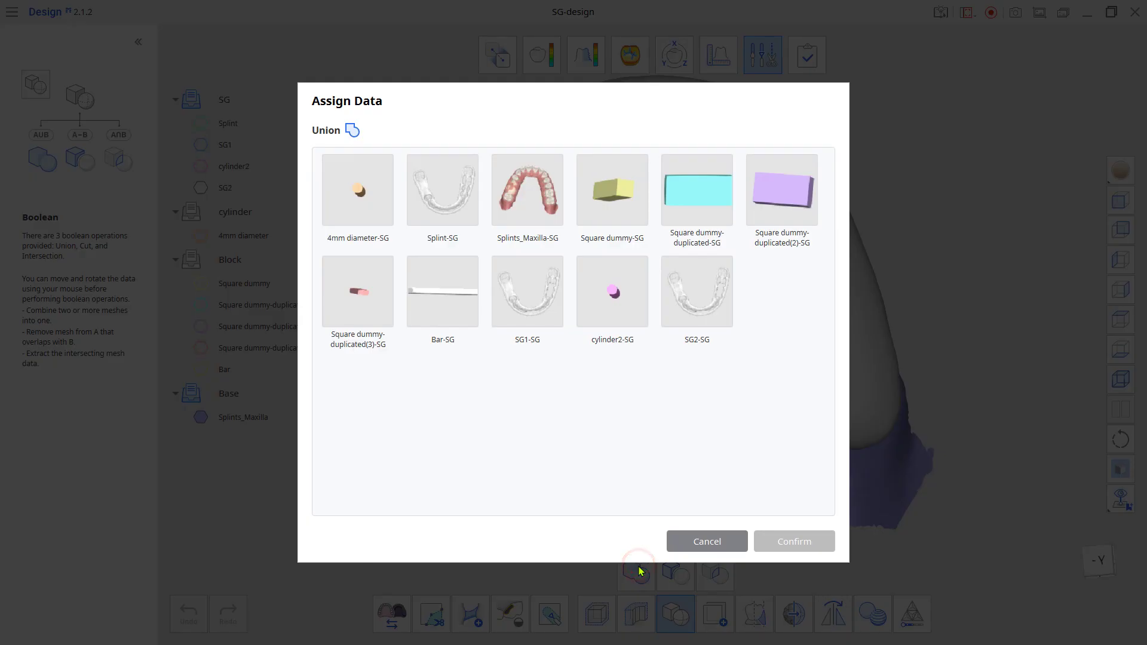
{"action": "left_click", "coordinate": [695, 323]}
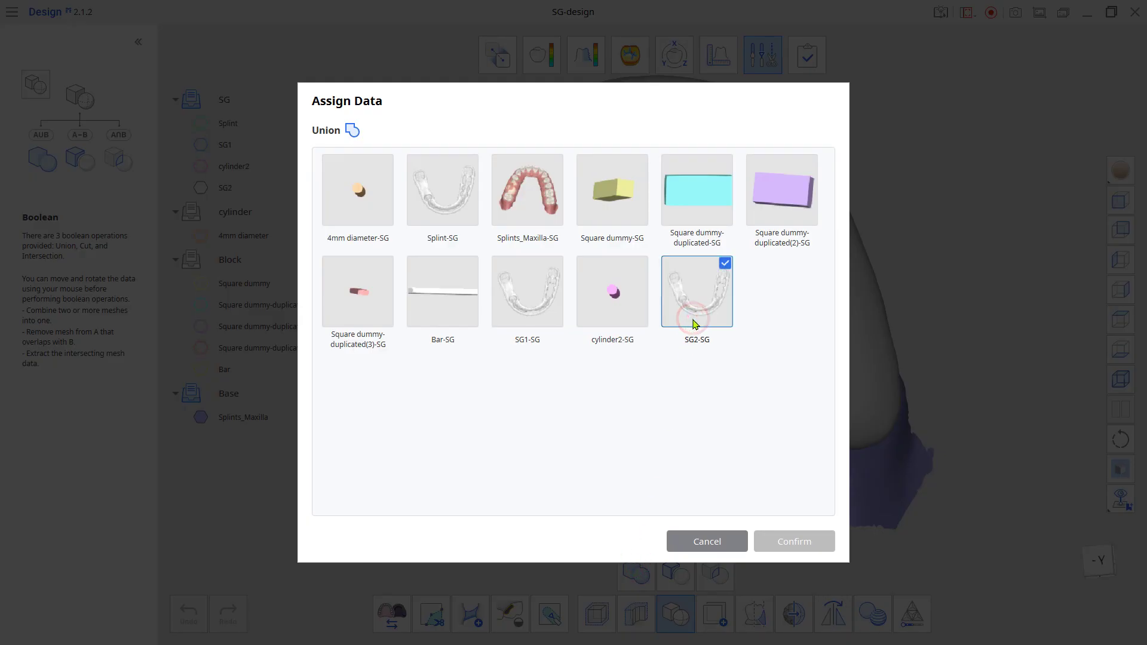
{"action": "left_click", "coordinate": [452, 321]}
{"action": "left_click", "coordinate": [769, 545]}
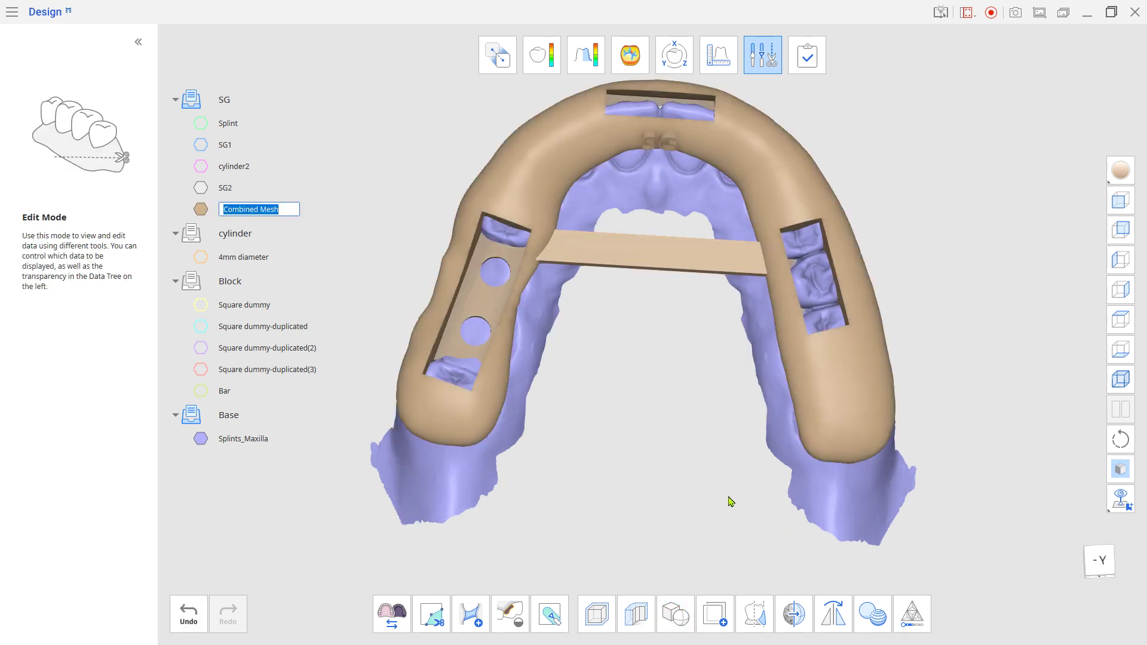
Step: Name the combined mesh Final SG and hide SG2
{"action": "type", "text": "SG"}
{"action": "key", "text": "Return"}
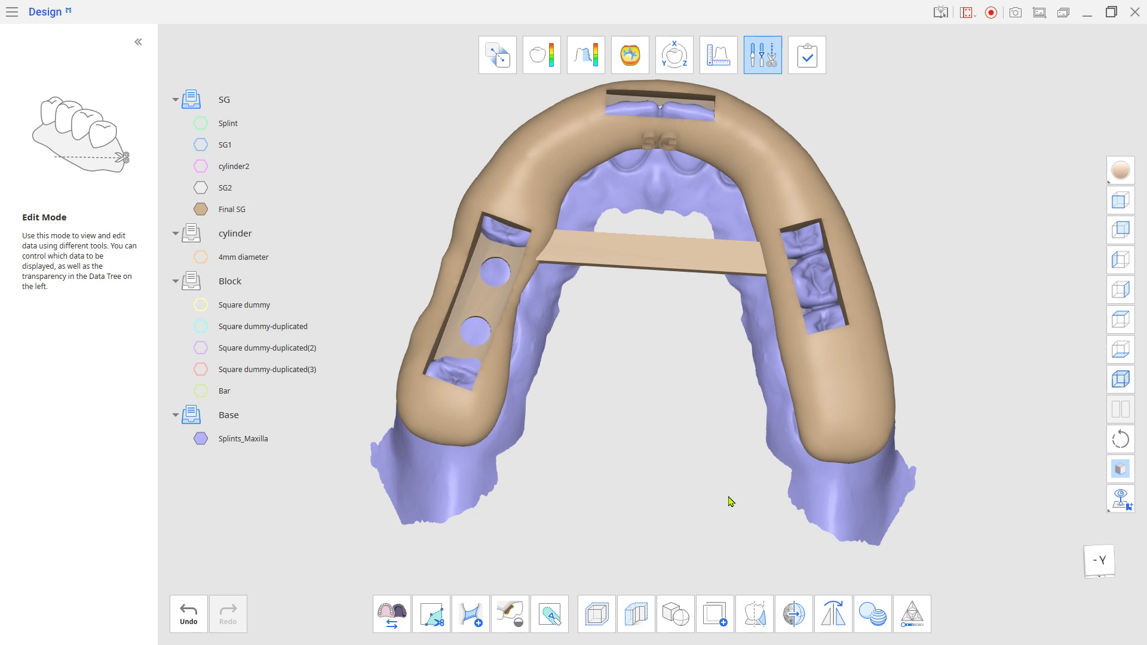
{"action": "left_click", "coordinate": [204, 187]}
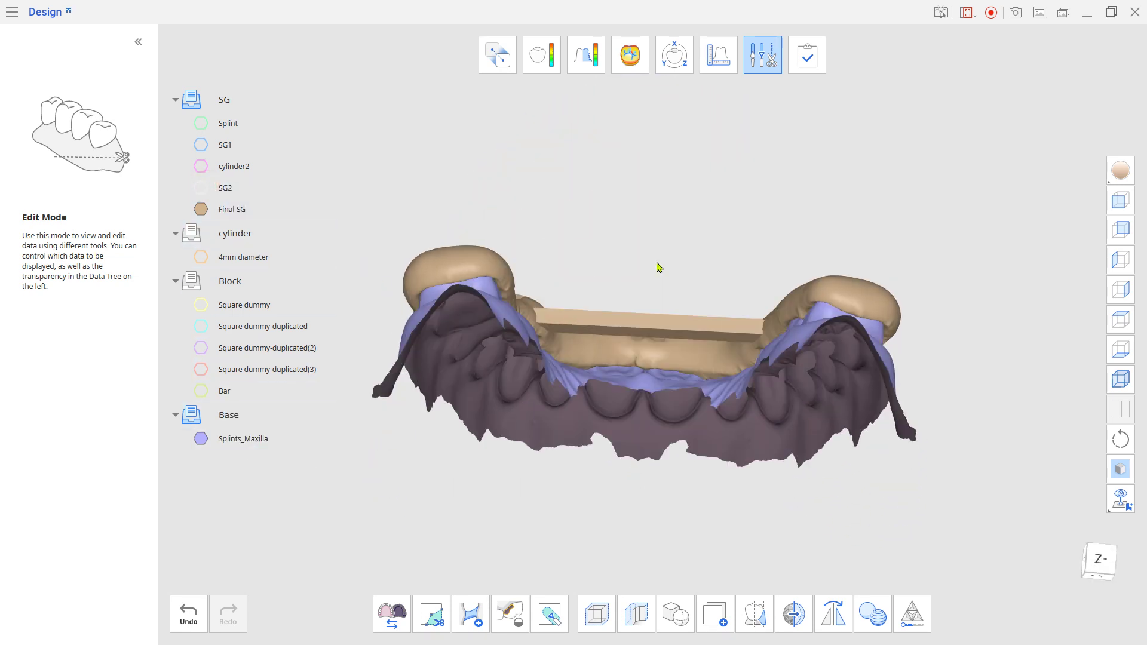